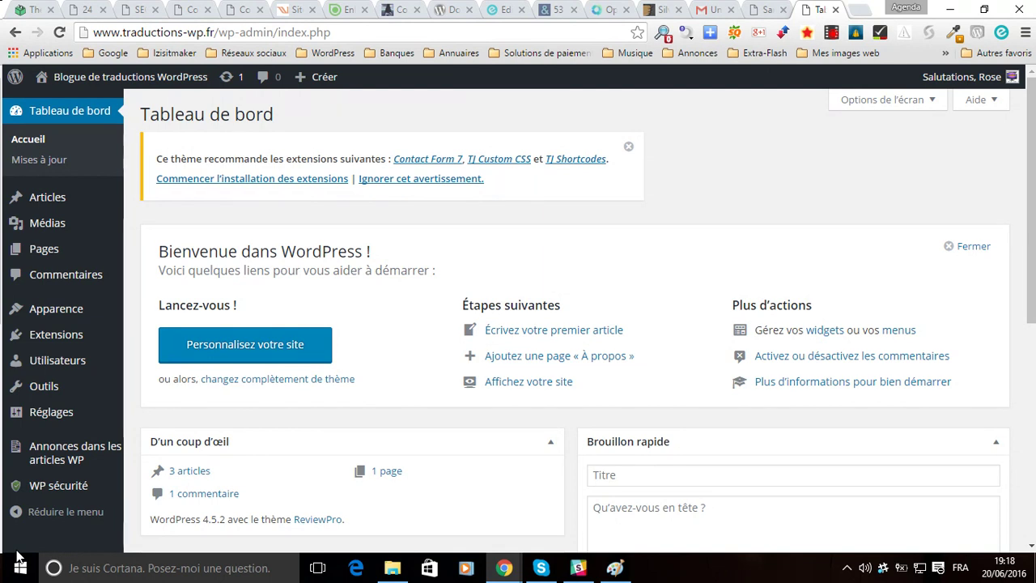
Open the settings of Annonces dans les articles WP and dismiss the recommended extensions notice
mouse_move(13, 502)
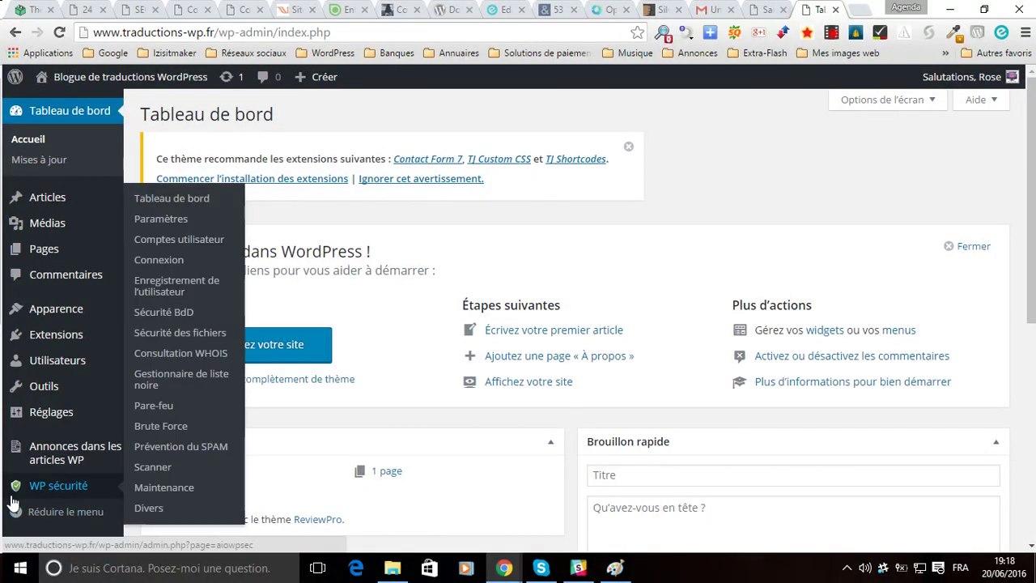
mouse_move(27, 464)
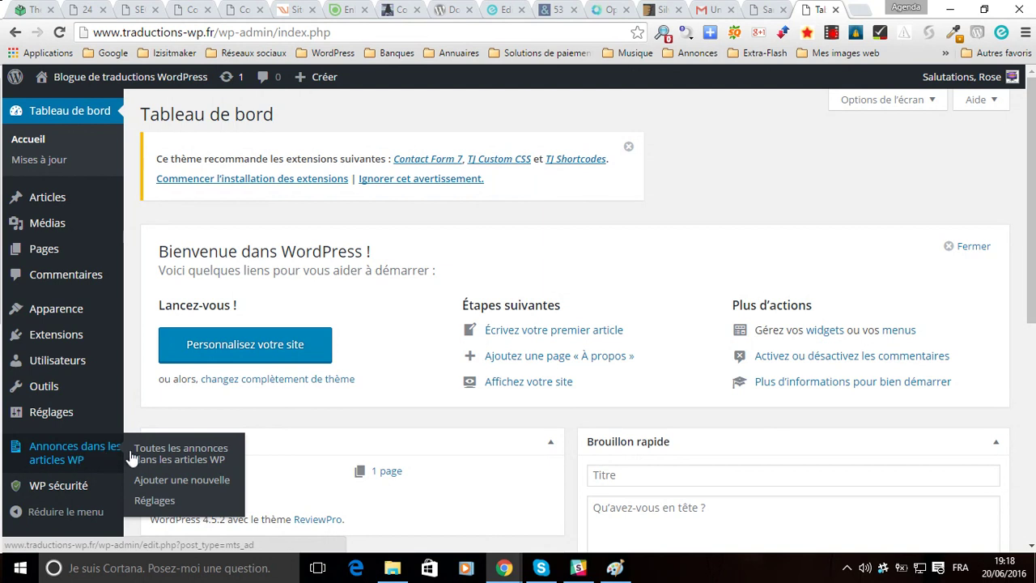
left_click(160, 502)
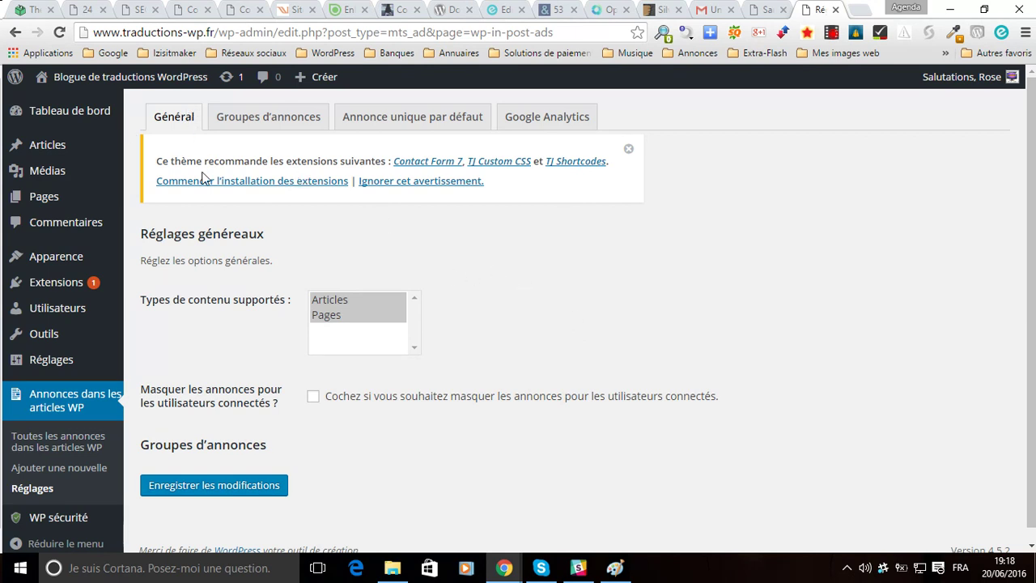
left_click(630, 156)
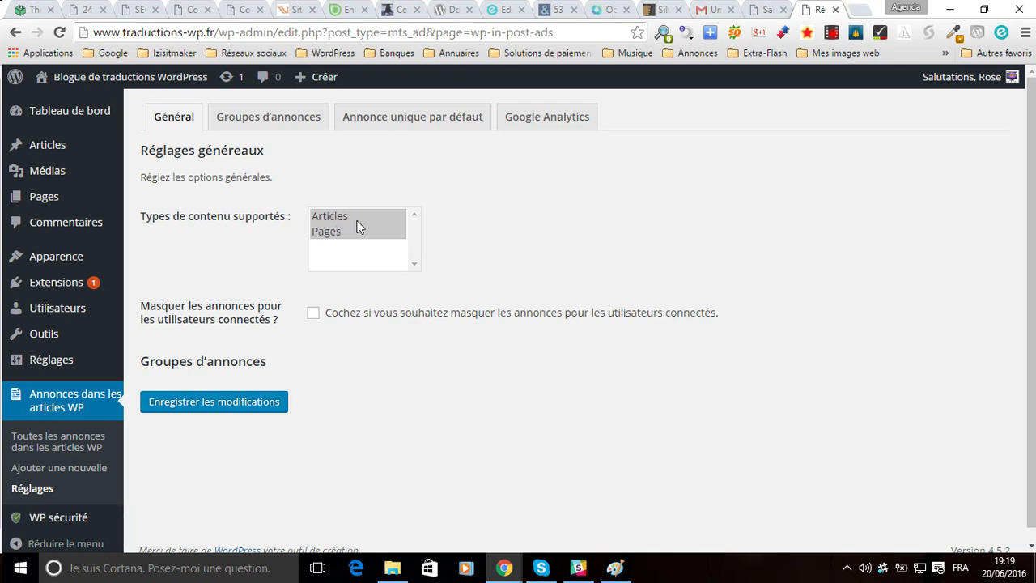
Examine where the ads appear in the content of the Sample Page on the site
key("ctrl+shift+Tab")
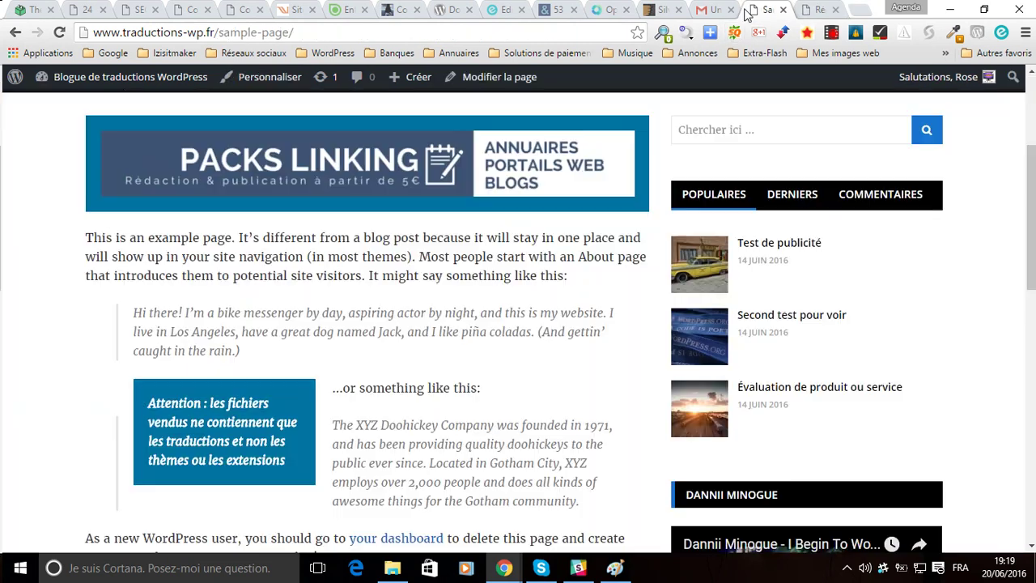
scroll(352, 245, "down", 2)
scroll(353, 239, "down", 5)
scroll(351, 237, "up", 9)
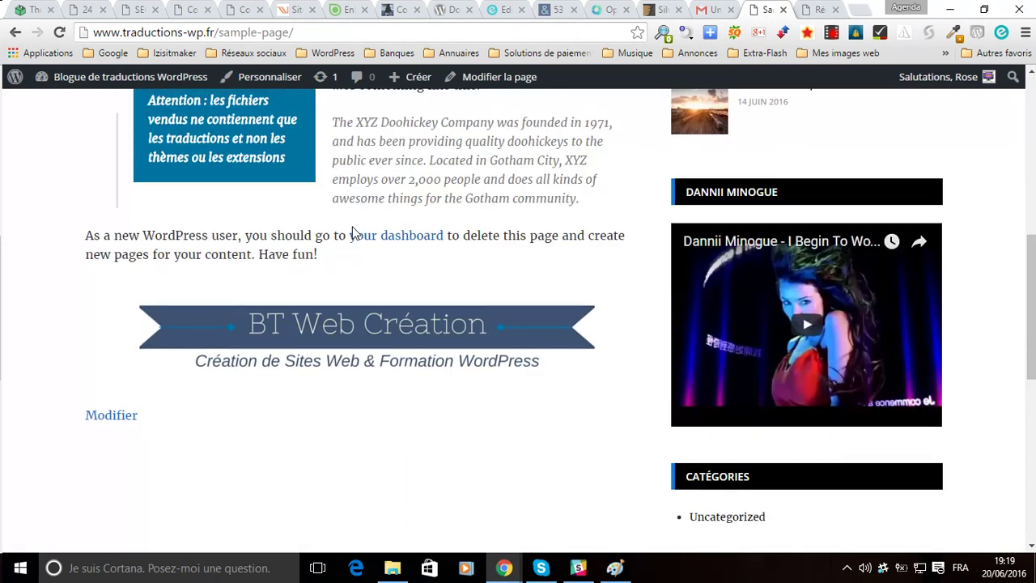
scroll(753, 235, "down", 3)
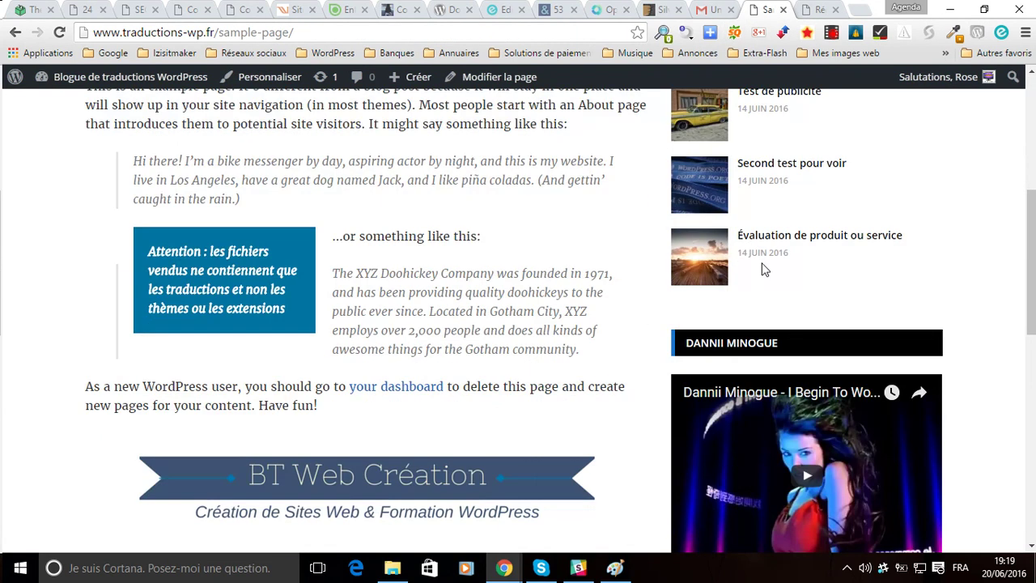
Open the article "Second test pour voir" and examine the ads placed throughout its content
left_click(761, 174)
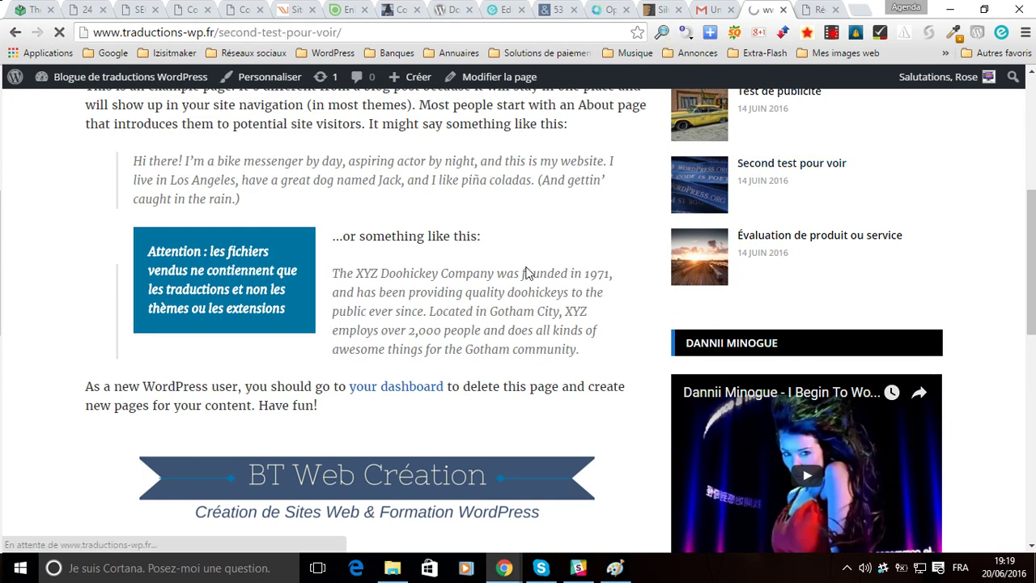
scroll(502, 293, "down", 5)
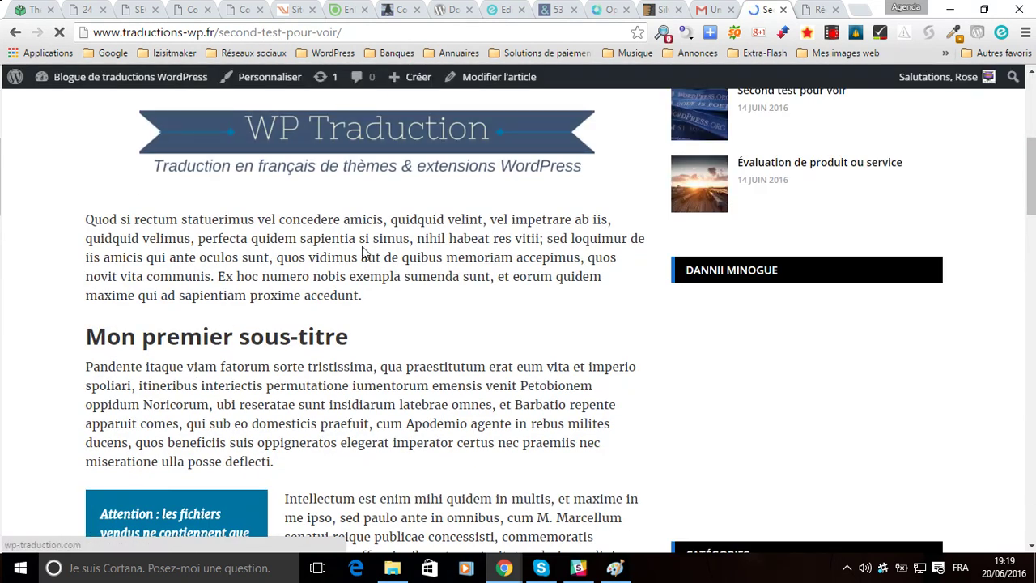
scroll(362, 246, "down", 4)
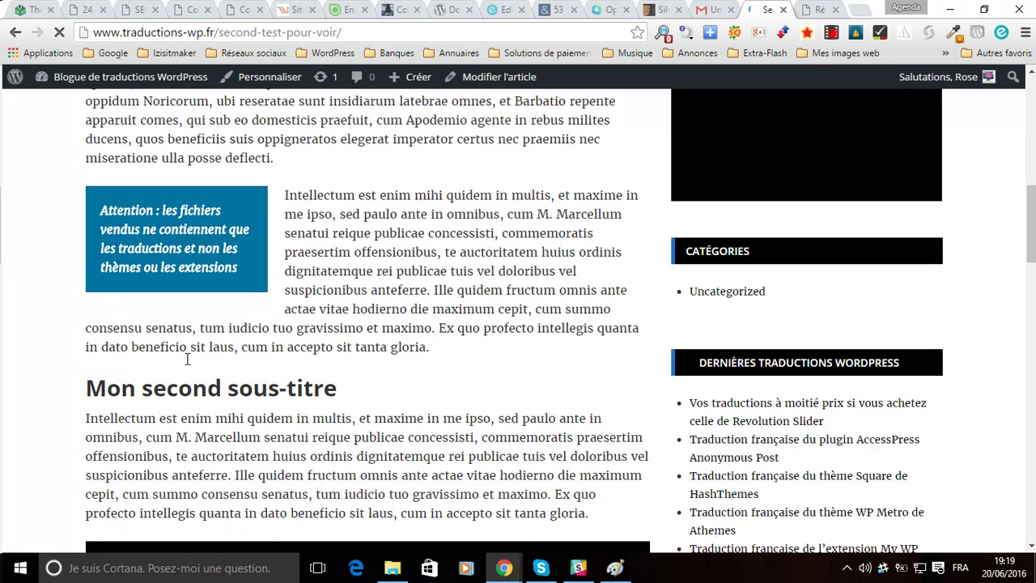
scroll(417, 298, "down", 12)
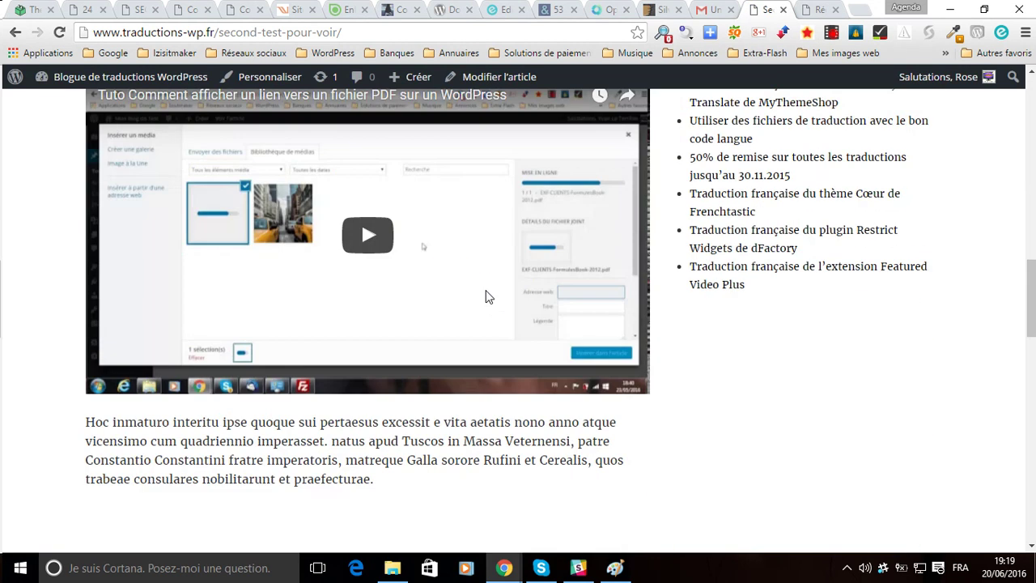
scroll(402, 157, "up", 1)
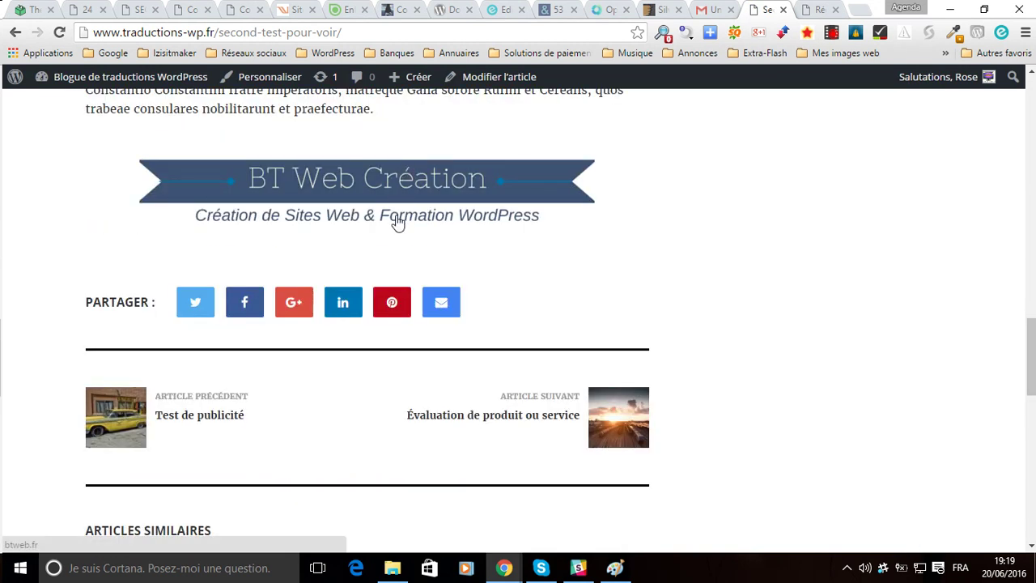
scroll(687, 268, "up", 15)
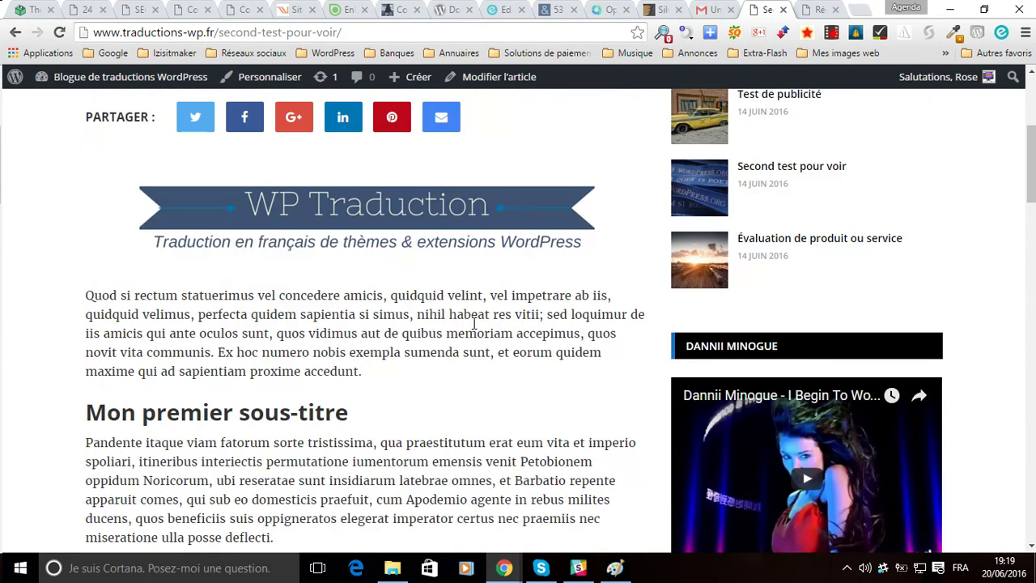
Restrict the ads' supported content types to Articles only and save the general settings
left_click(819, 8)
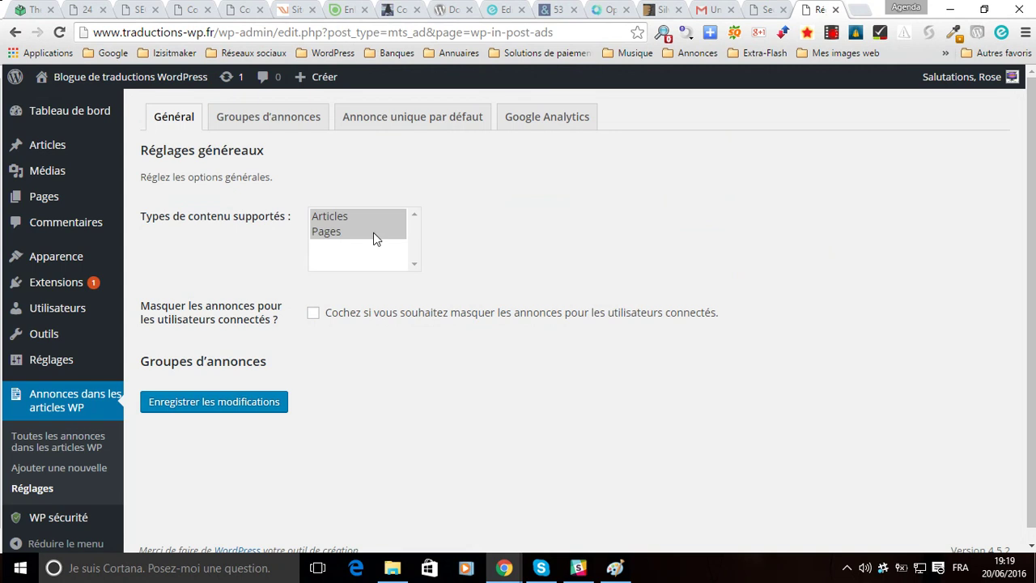
left_click(339, 234)
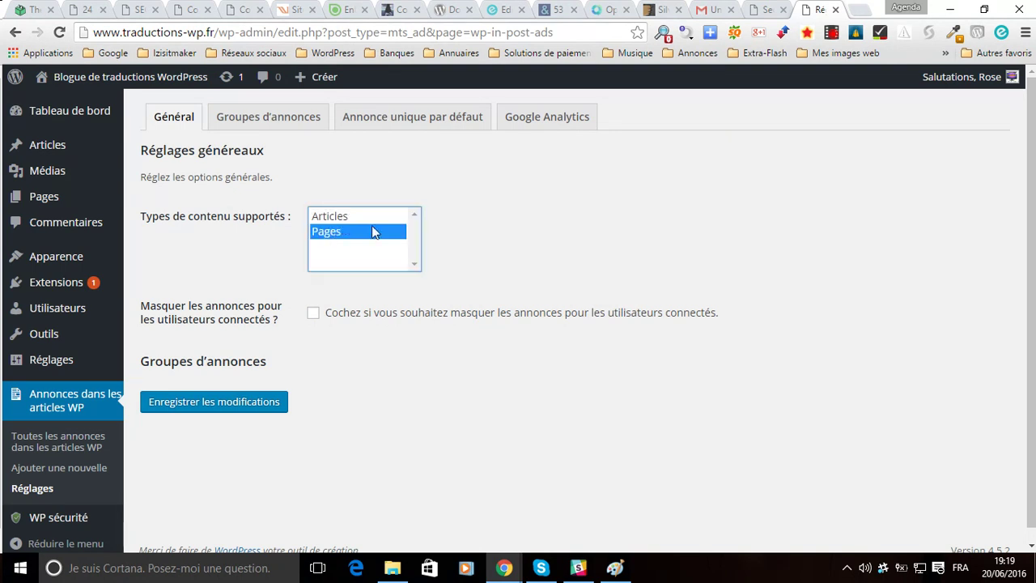
left_click(365, 220)
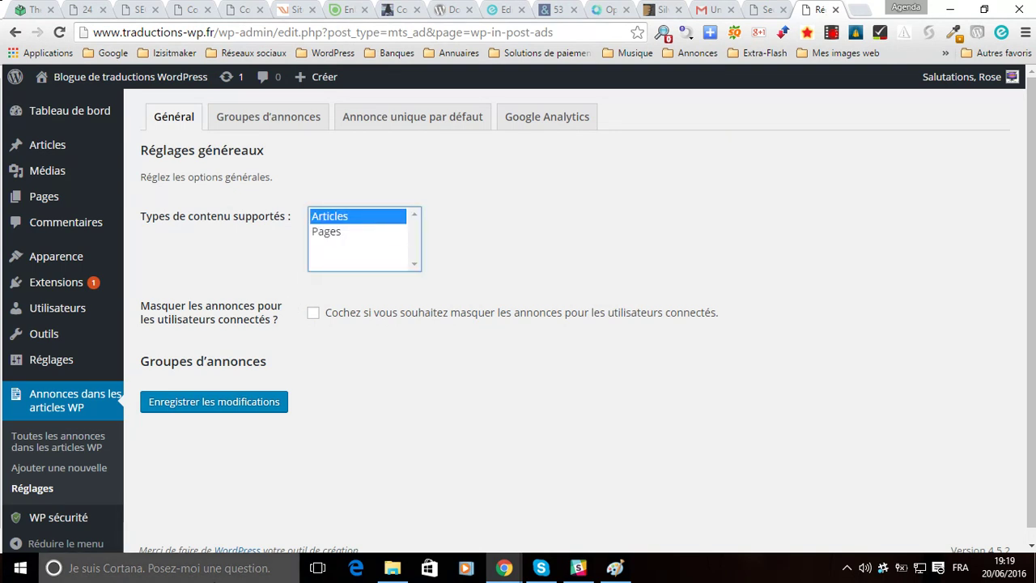
left_click(200, 412)
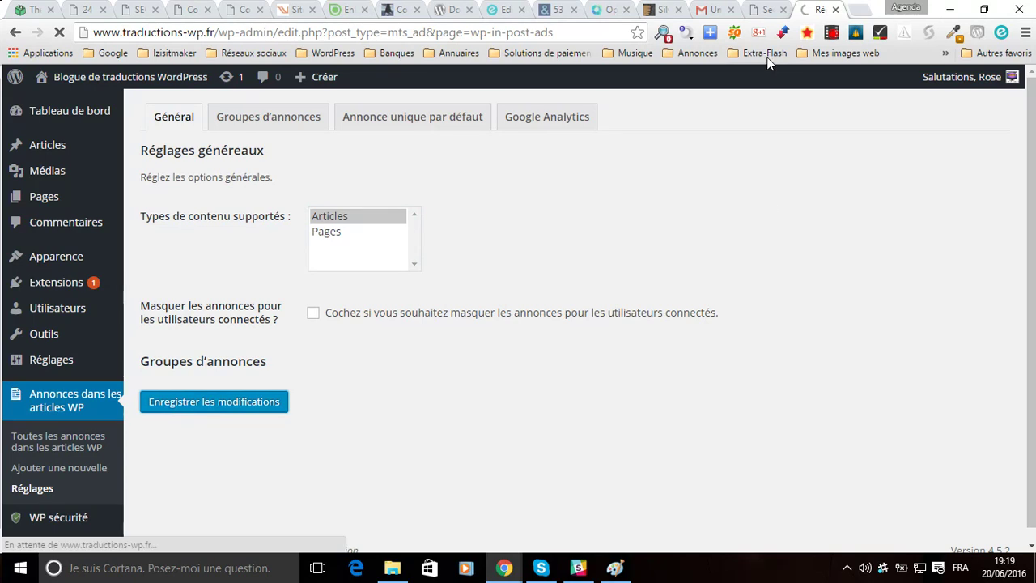
Open the Sample Page from the article and check its content for ads from start to end
left_click(761, 10)
scroll(340, 375, "up", 4)
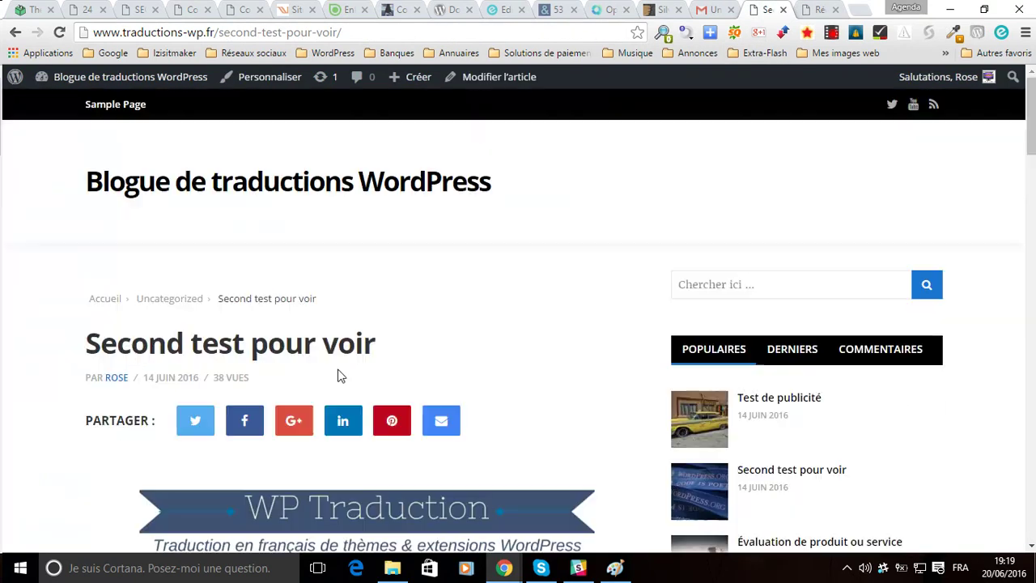
left_click(118, 102)
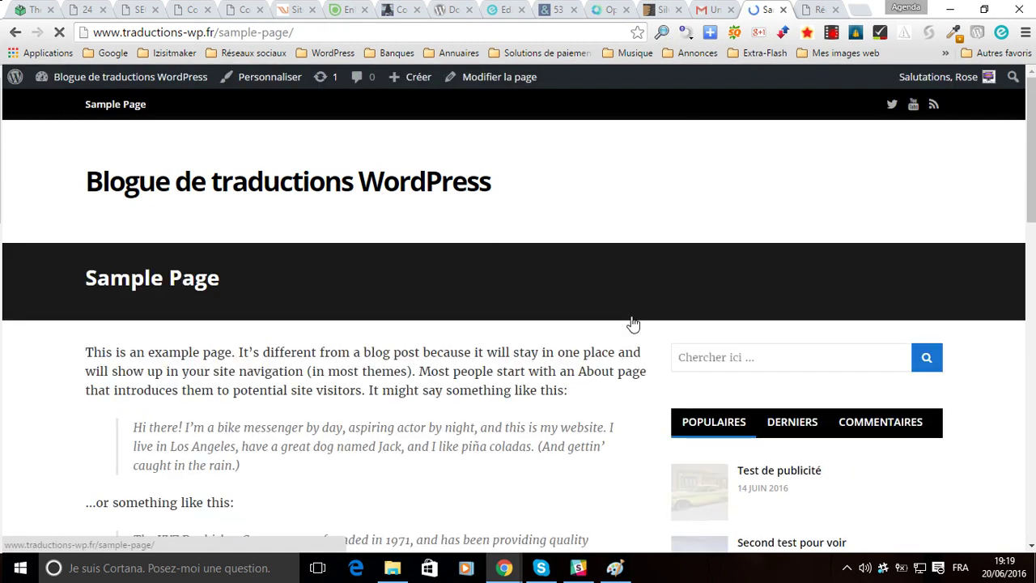
scroll(492, 392, "down", 5)
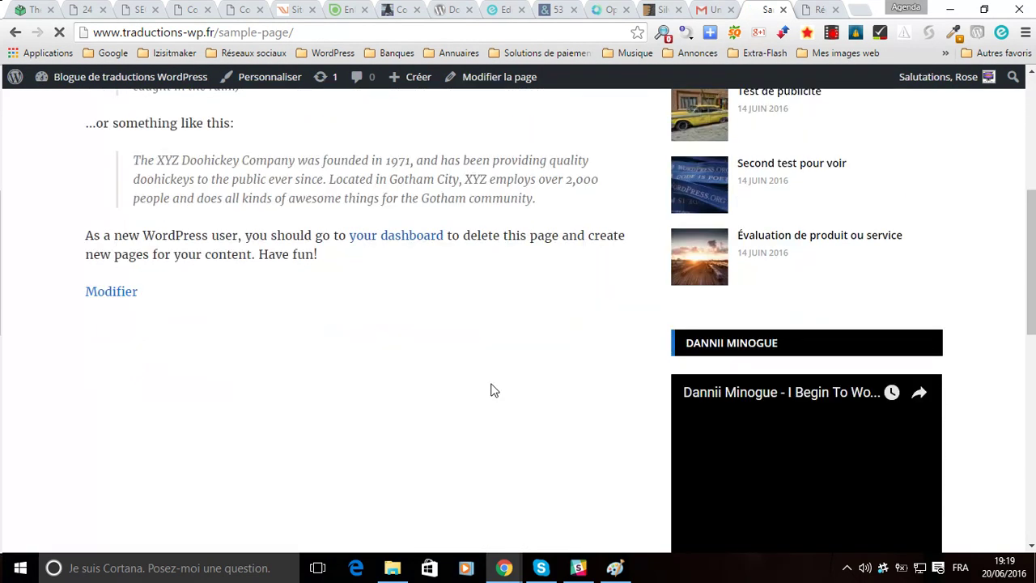
scroll(492, 392, "down", 1)
scroll(492, 384, "up", 6)
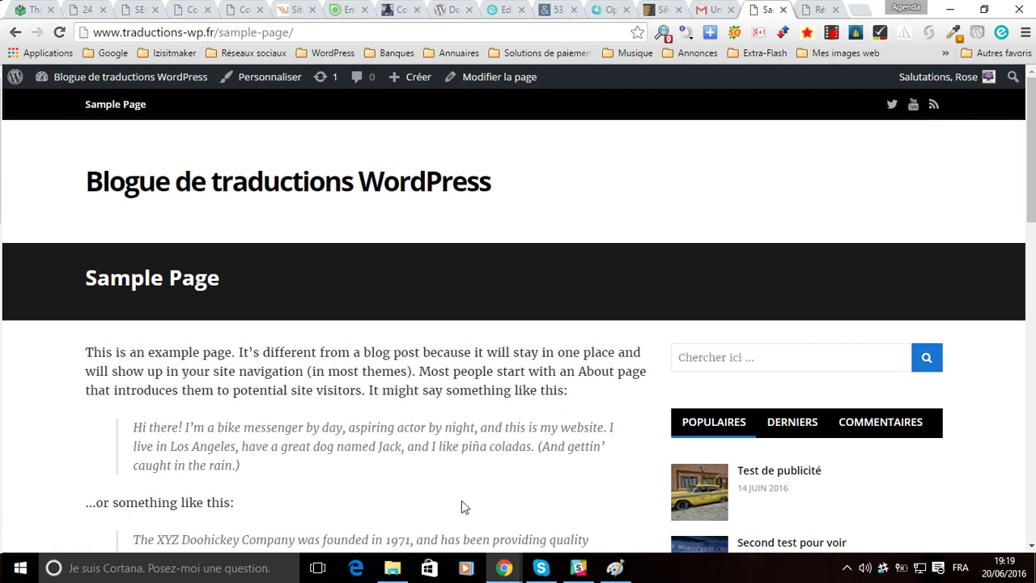
scroll(449, 508, "down", 5)
scroll(426, 403, "down", 1)
scroll(425, 393, "up", 6)
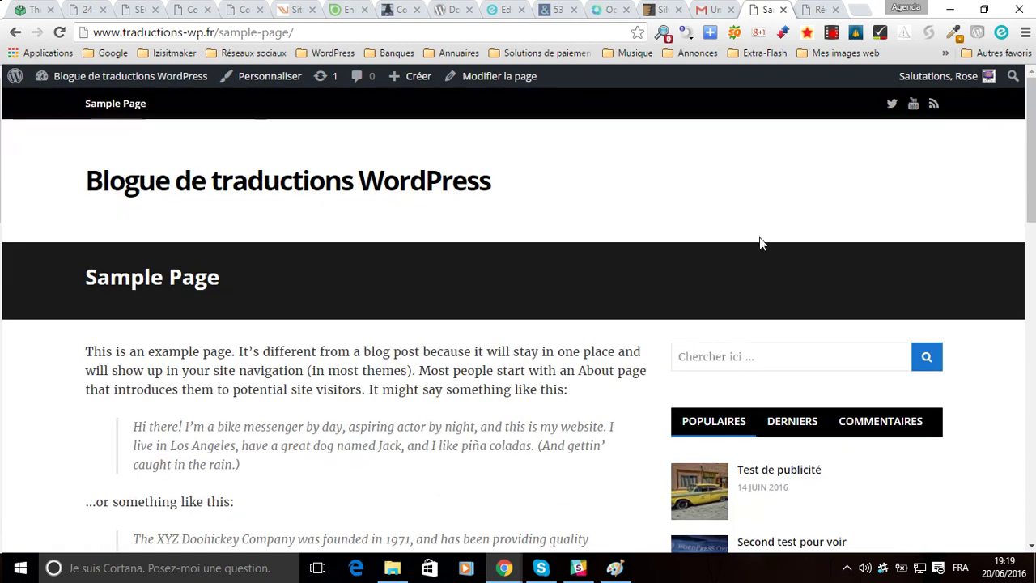
Save the general ad settings again and dismiss the recommended extensions notice
left_click(814, 9)
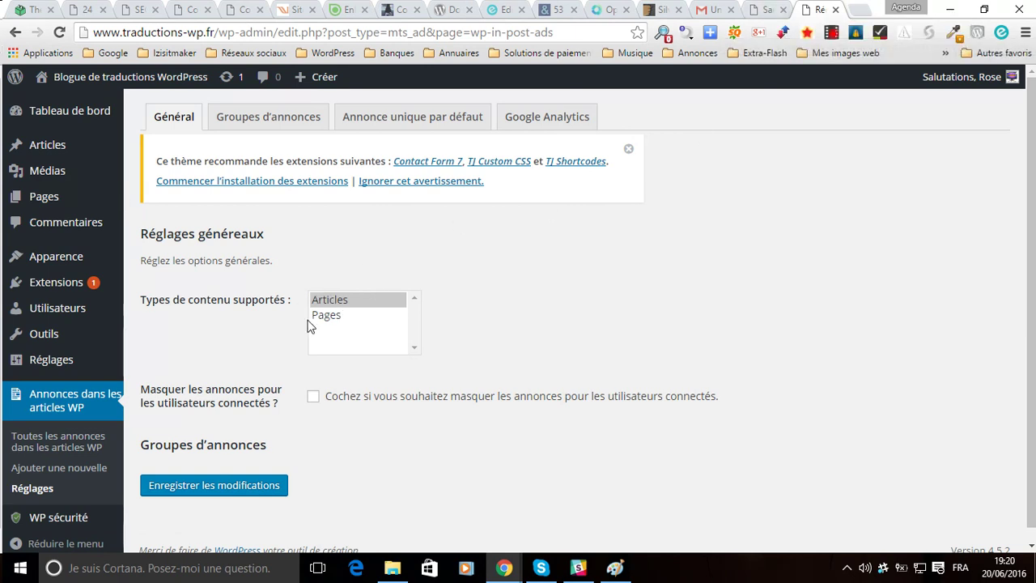
scroll(518, 376, "down", 1)
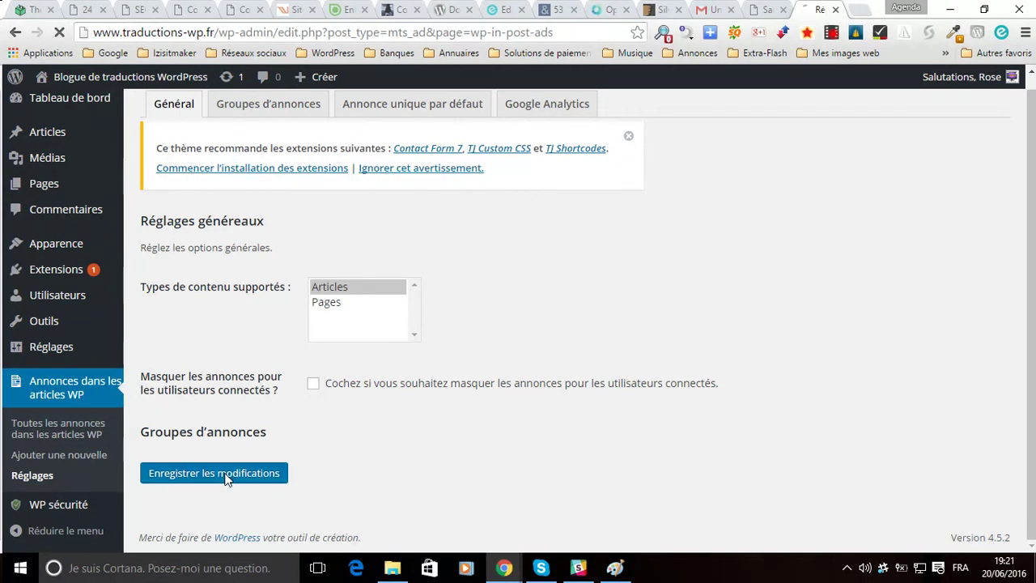
left_click(229, 479)
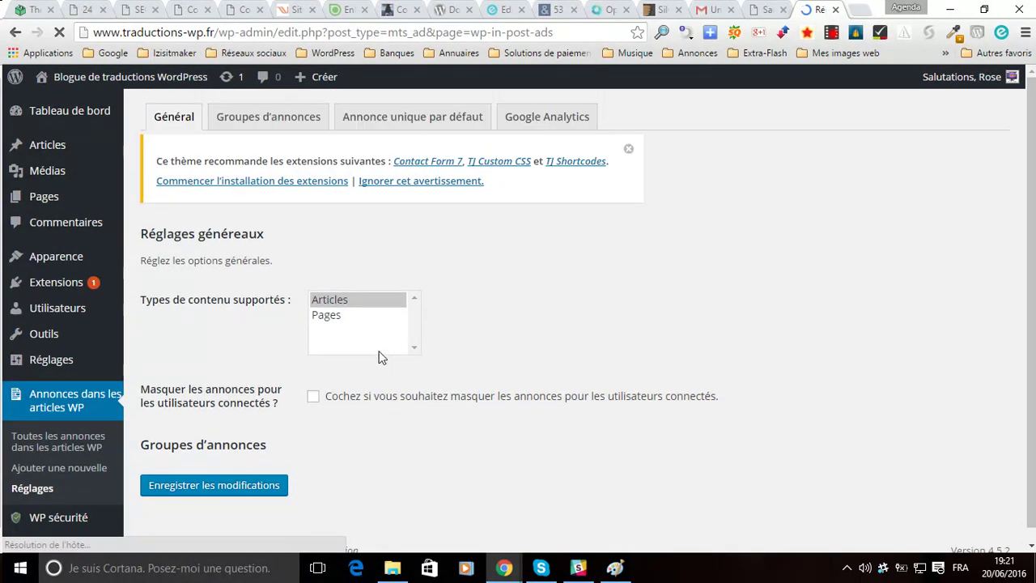
left_click(629, 149)
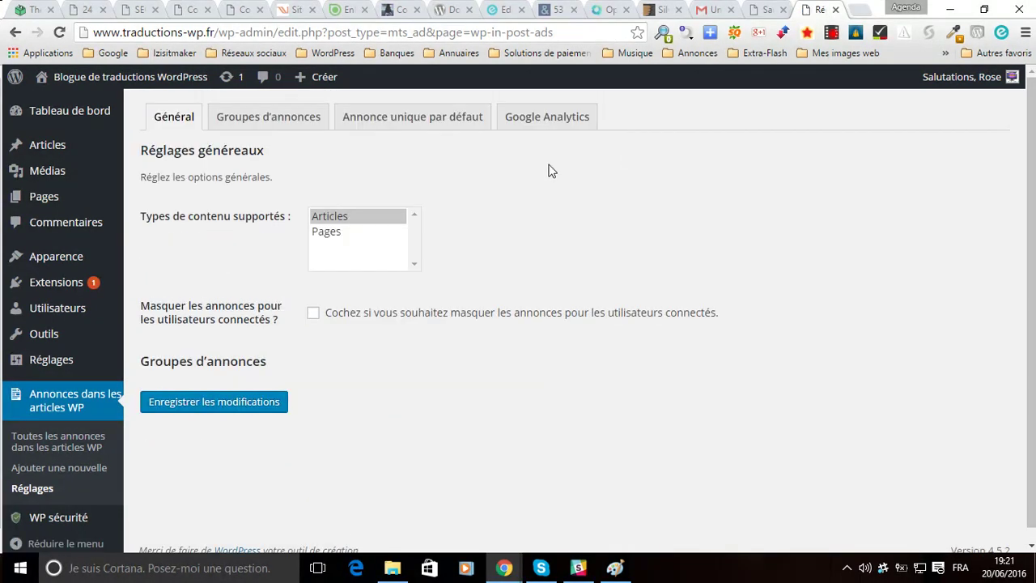
Open the ad group settings, and reload the article "Test de publicité" to compare its opening banner ad
left_click(273, 116)
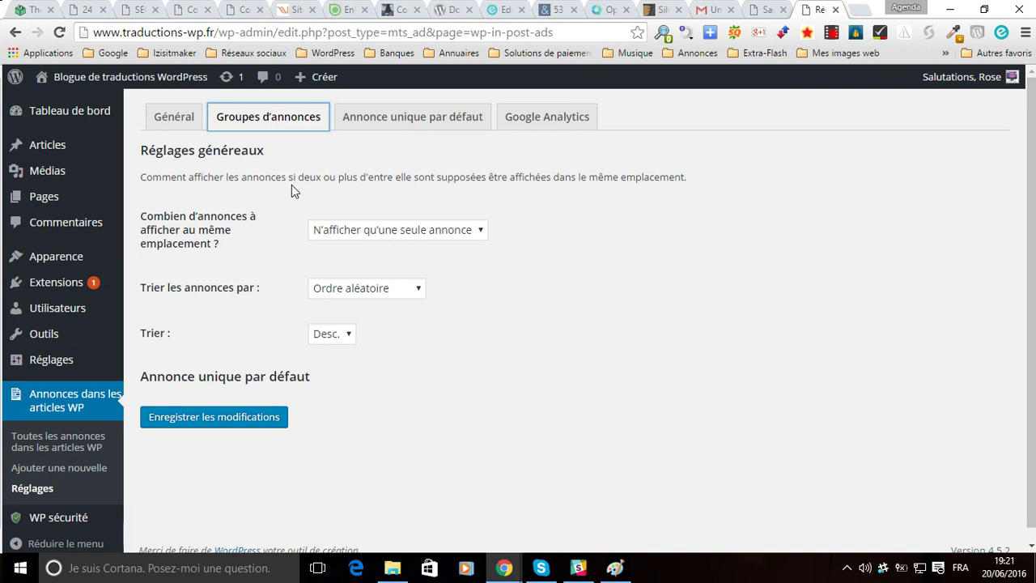
left_click(768, 12)
scroll(392, 180, "down", 2)
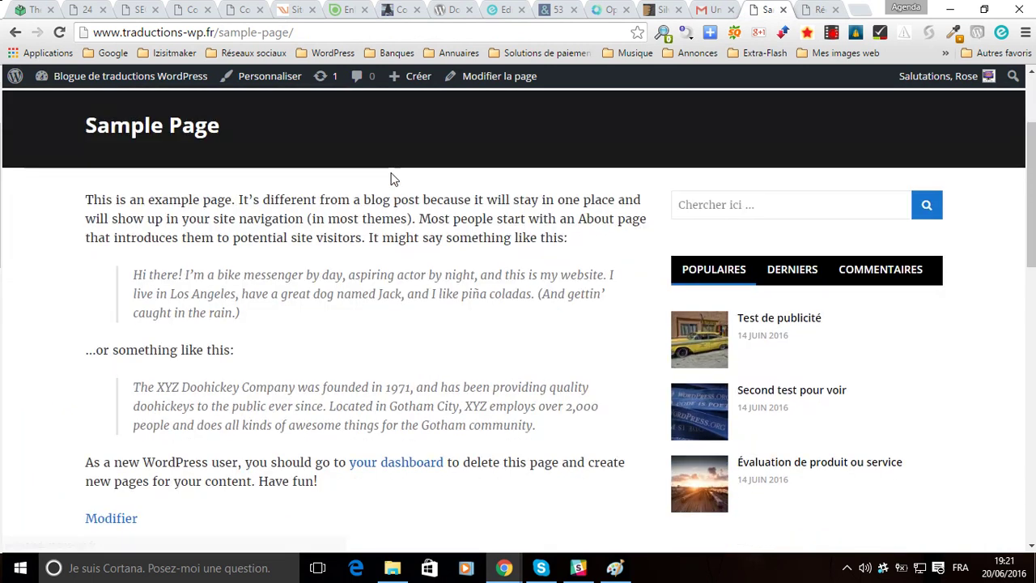
left_click(741, 322)
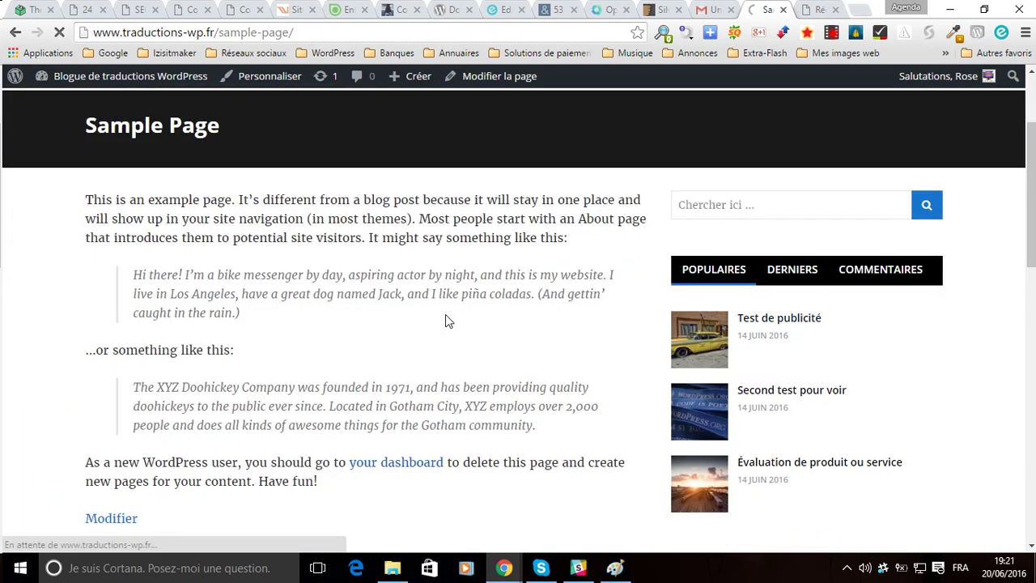
scroll(423, 296, "down", 2)
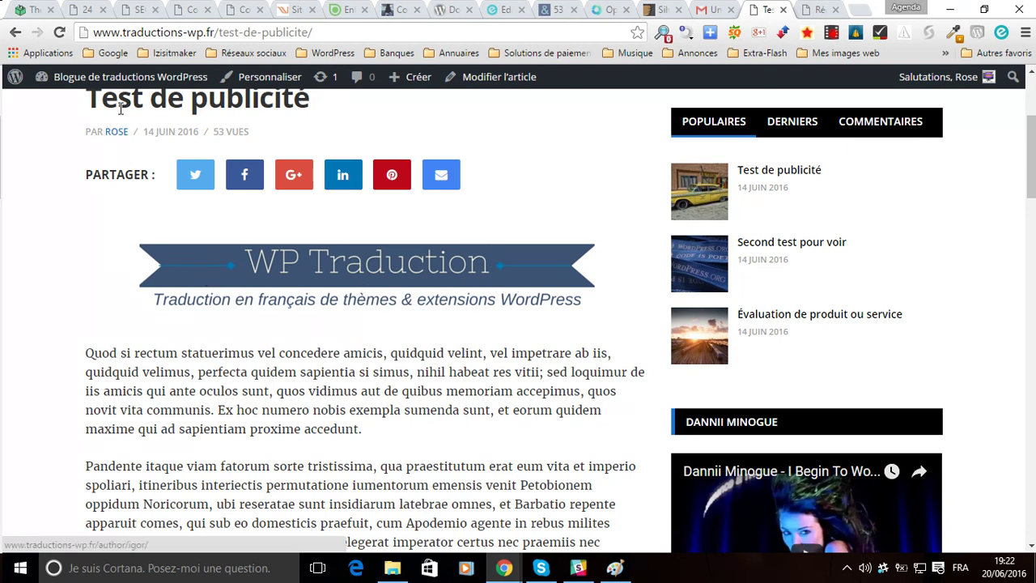
left_click(58, 33)
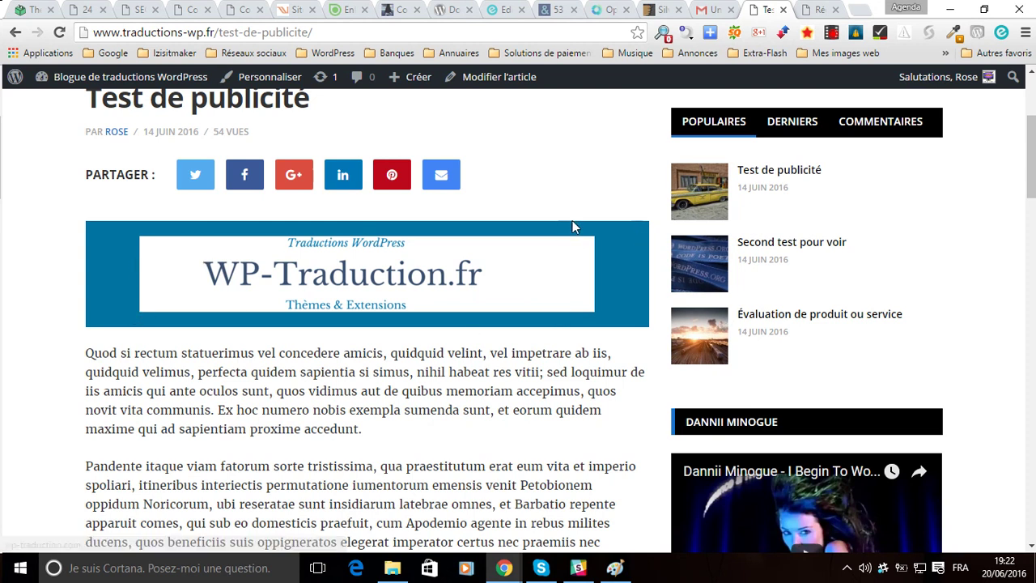
Review the choices for how many ads display in the same location and return to the article "Test de publicité"
left_click(817, 6)
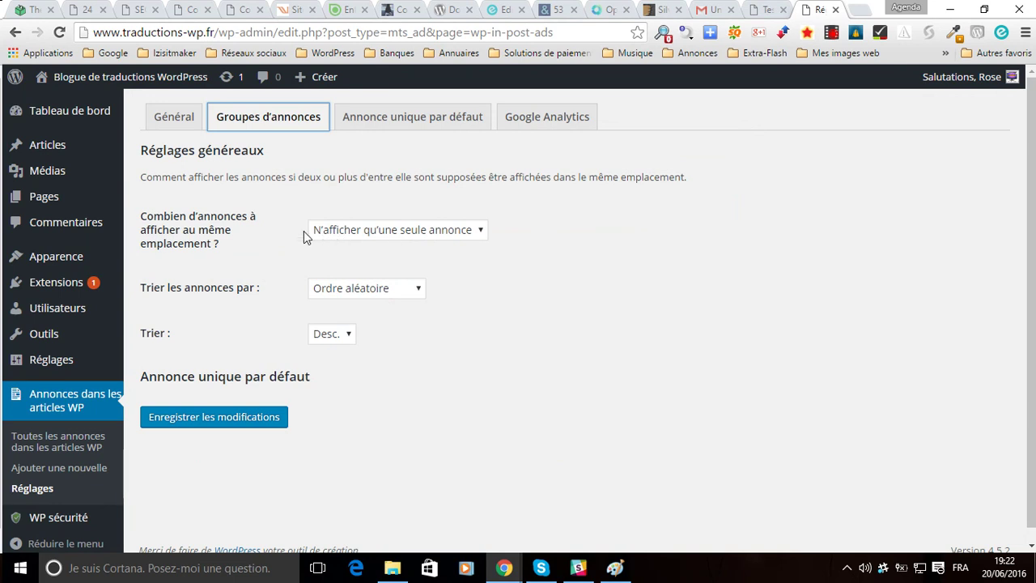
left_click(417, 235)
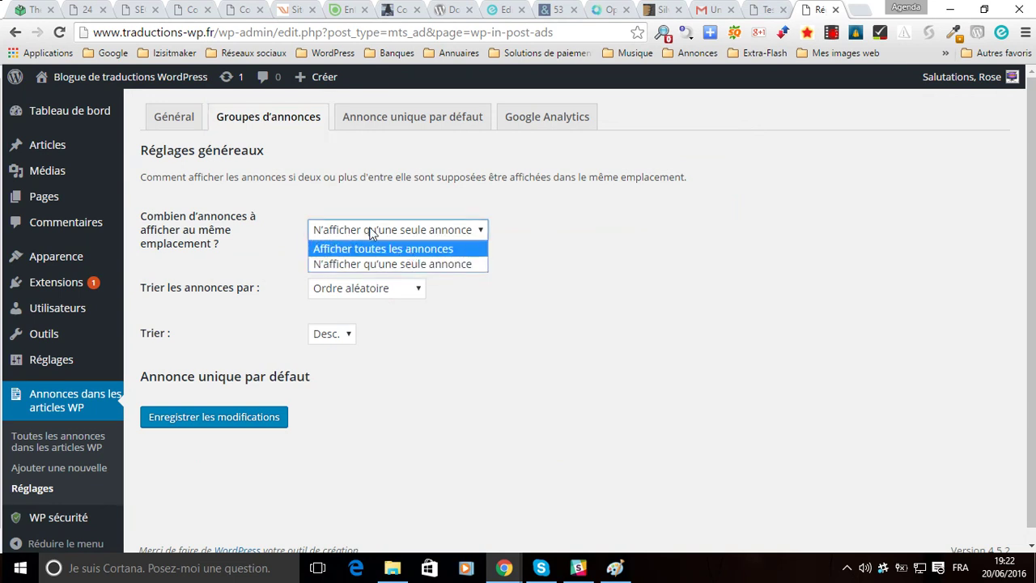
left_click(509, 242)
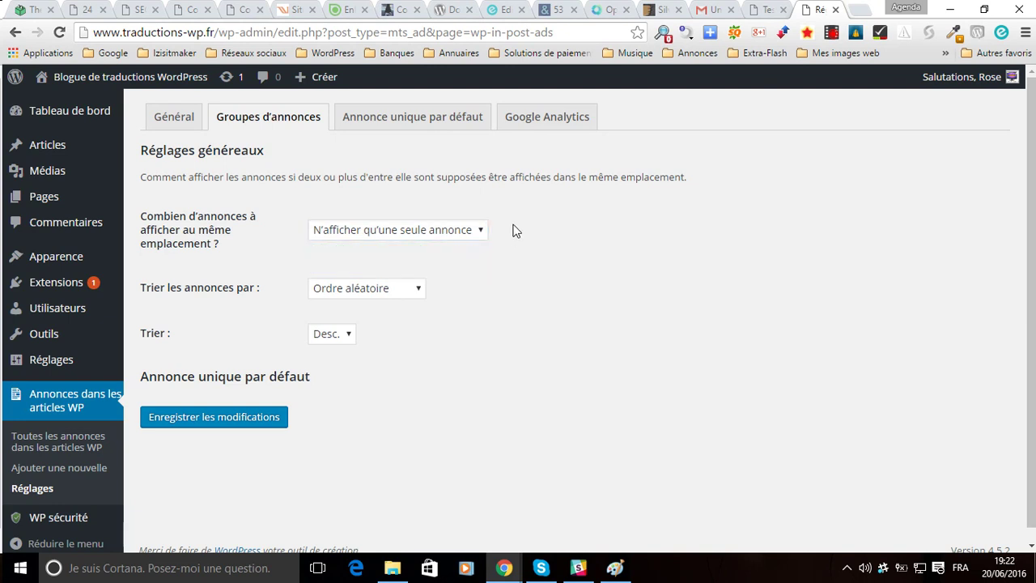
left_click(753, 8)
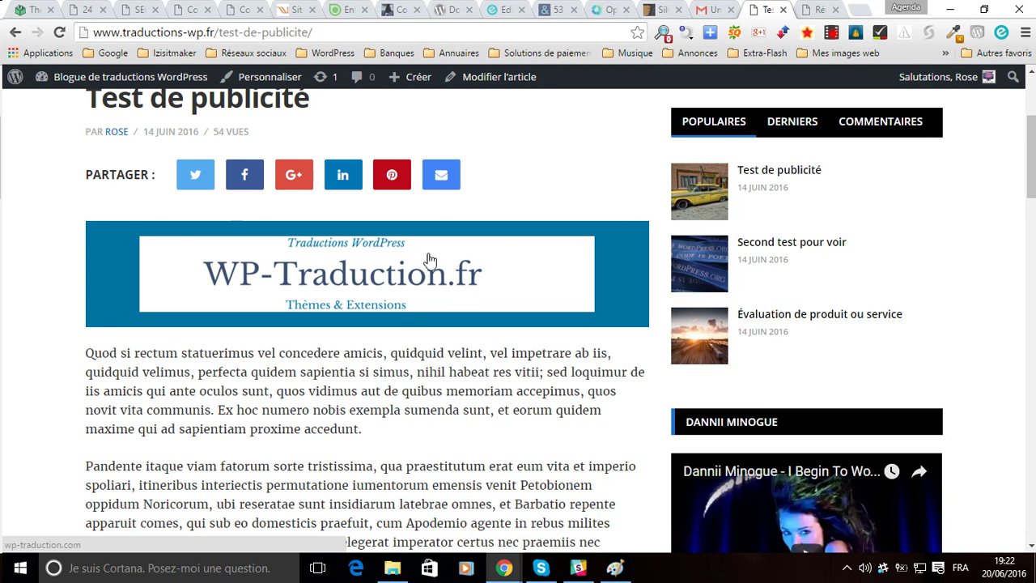
Reload the article "Test de publicité", set the ad groups to "Afficher toutes les annonces" in the same location and save the settings
left_click(60, 31)
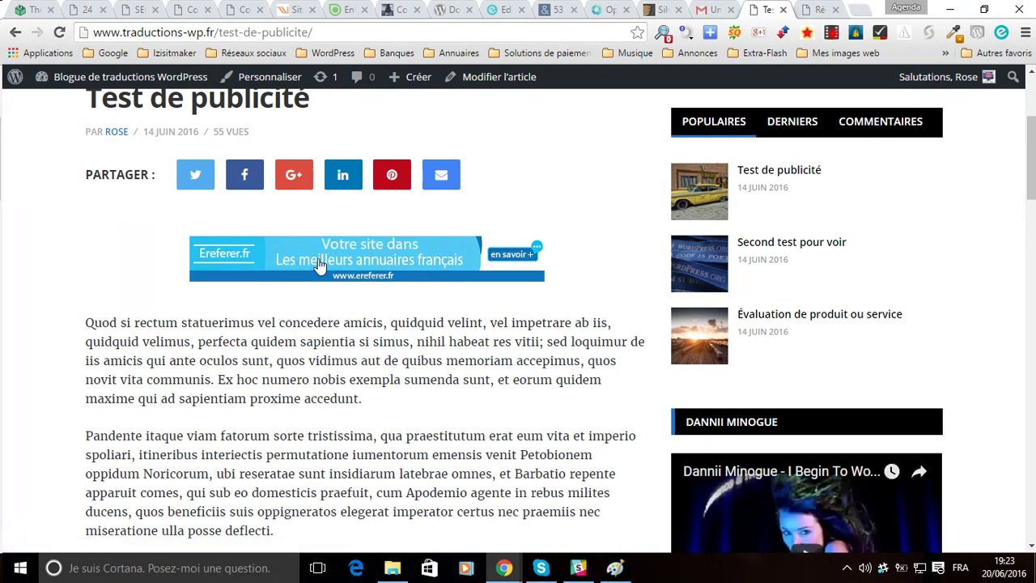
left_click(820, 10)
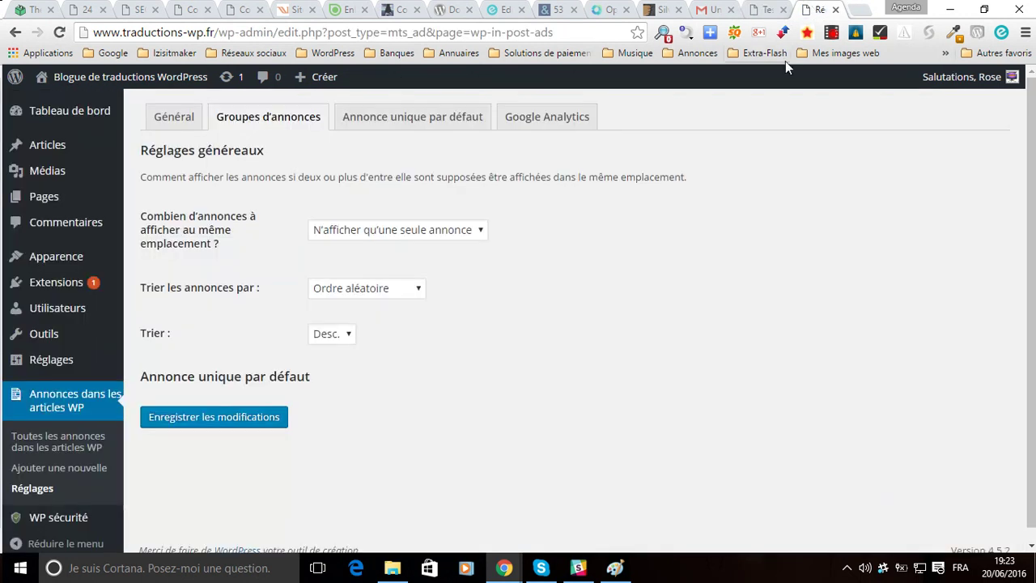
left_click(434, 235)
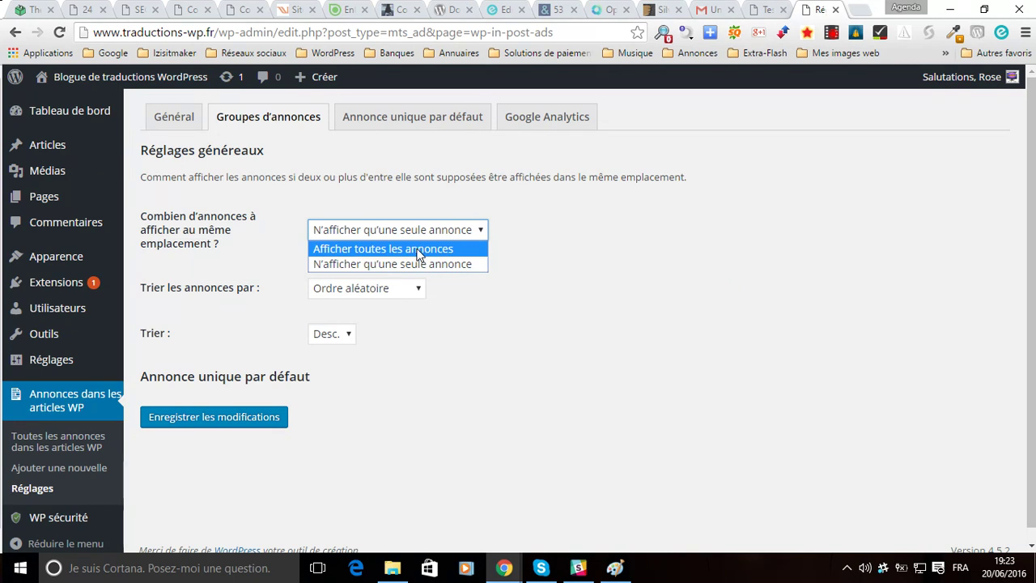
left_click(418, 253)
left_click(195, 421)
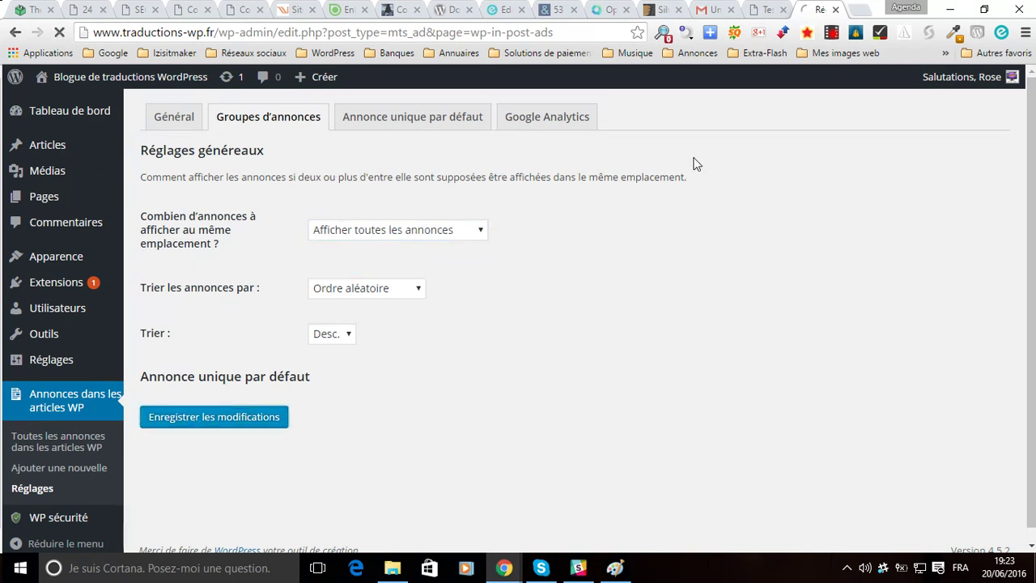
Reload the article "Test de publicité" and examine all the ads stacked before its content
left_click(768, 10)
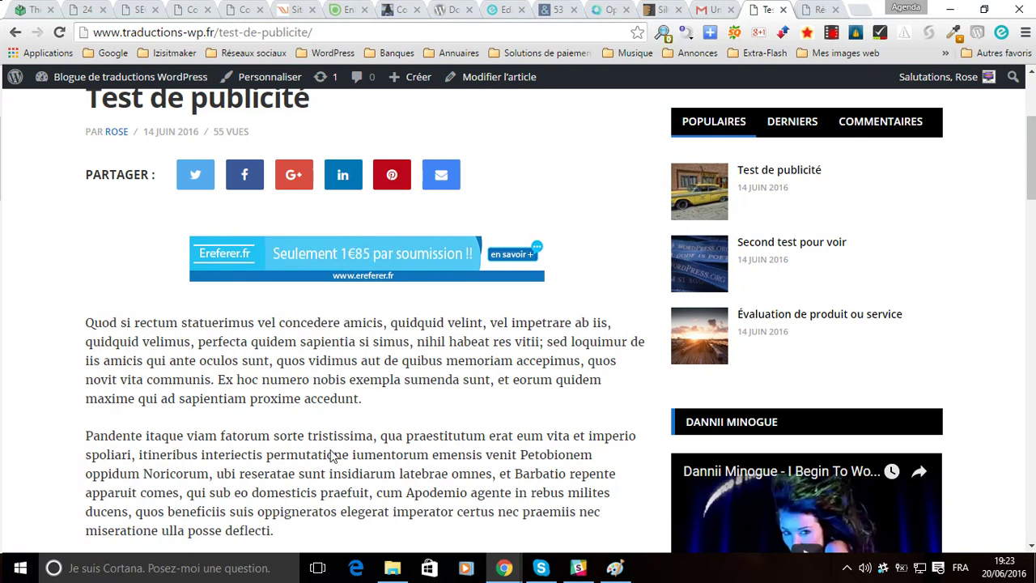
left_click(55, 33)
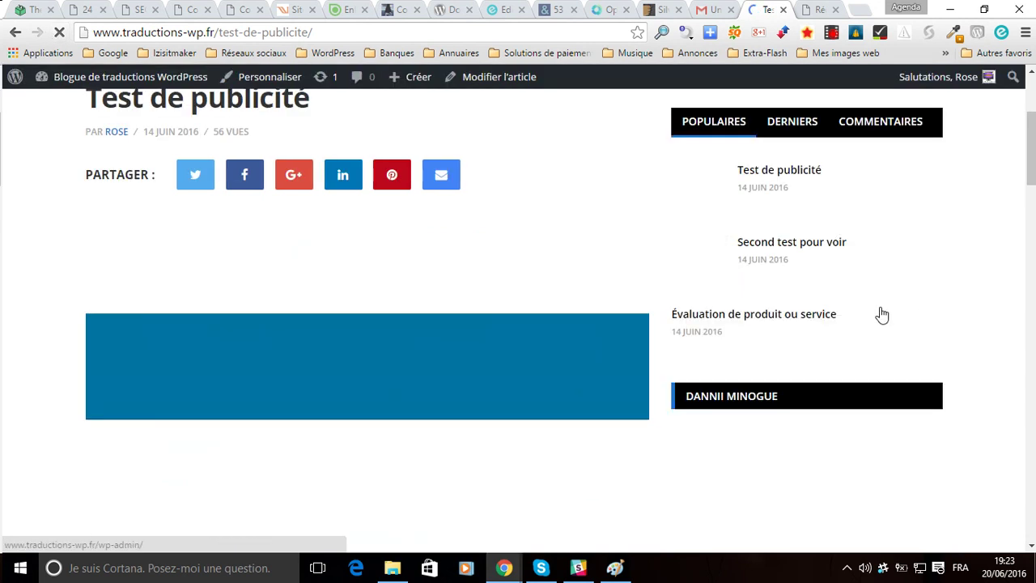
scroll(866, 313, "down", 2)
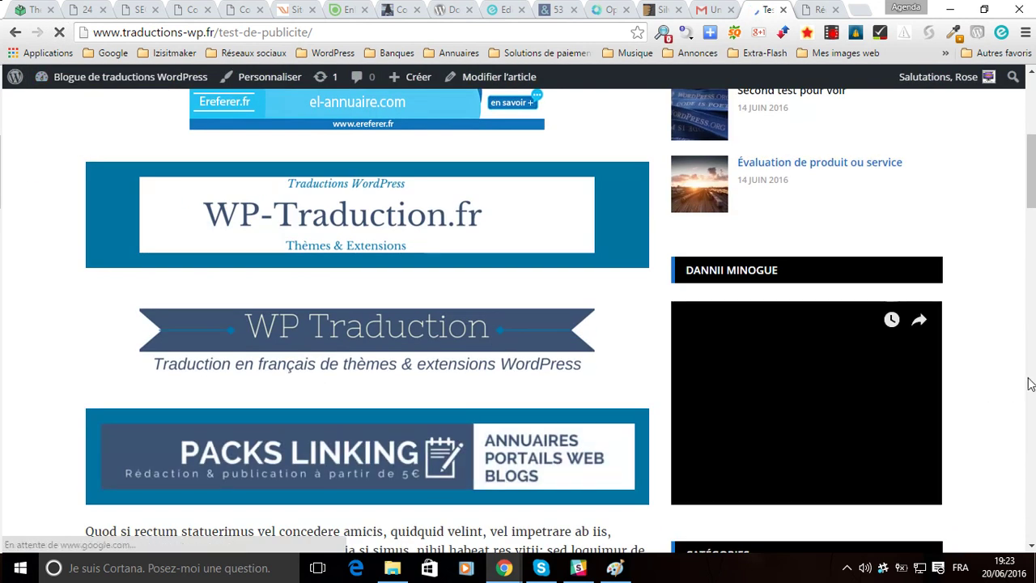
scroll(1028, 380, "up", 1)
scroll(953, 375, "down", 3)
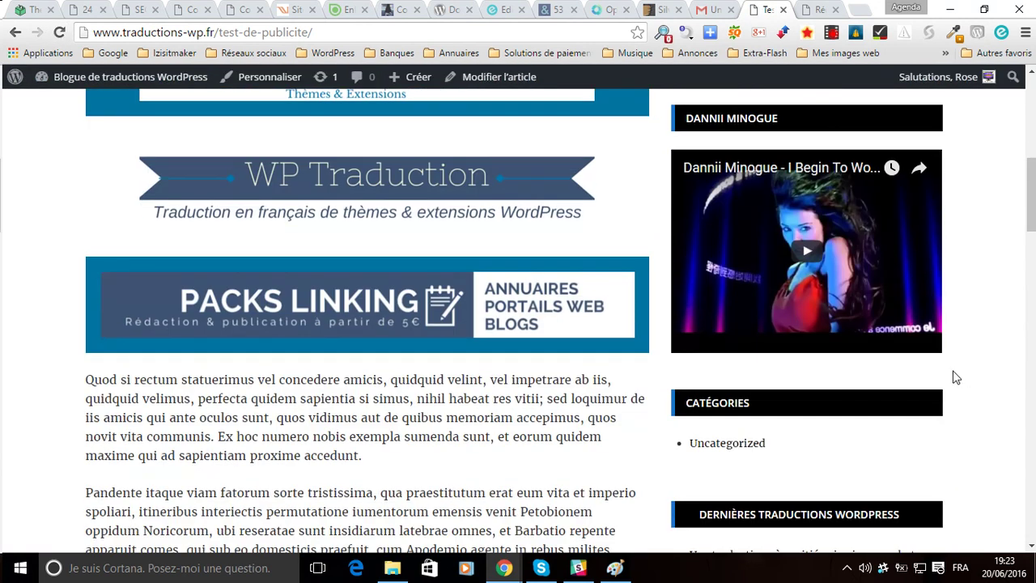
scroll(956, 377, "up", 4)
scroll(955, 377, "down", 4)
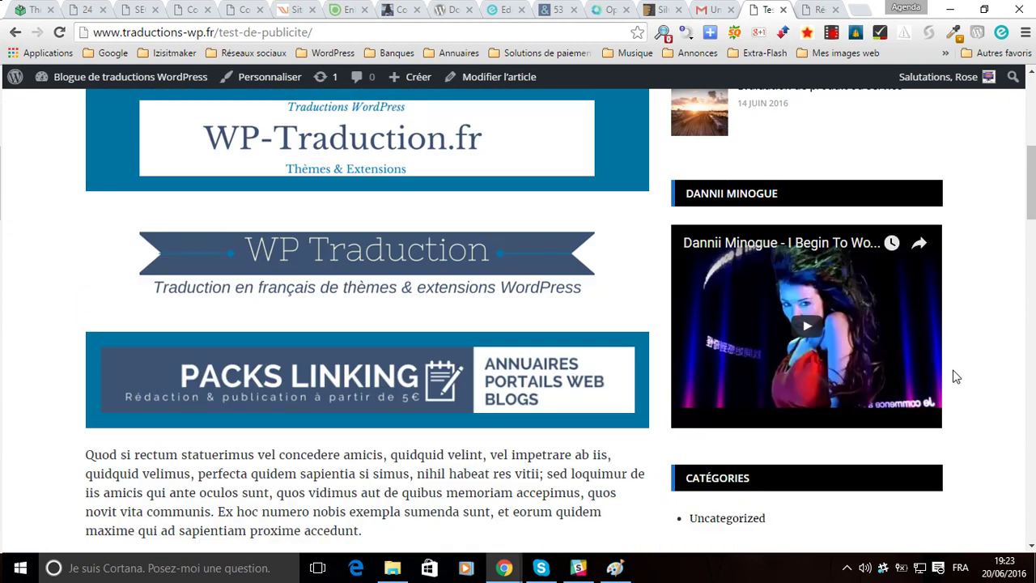
scroll(956, 377, "up", 1)
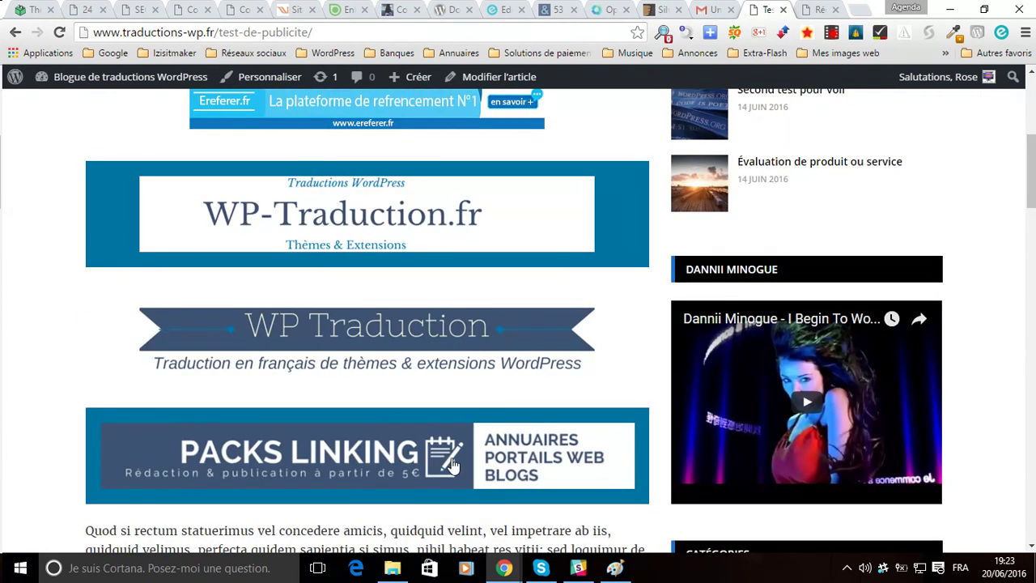
scroll(743, 320, "up", 2)
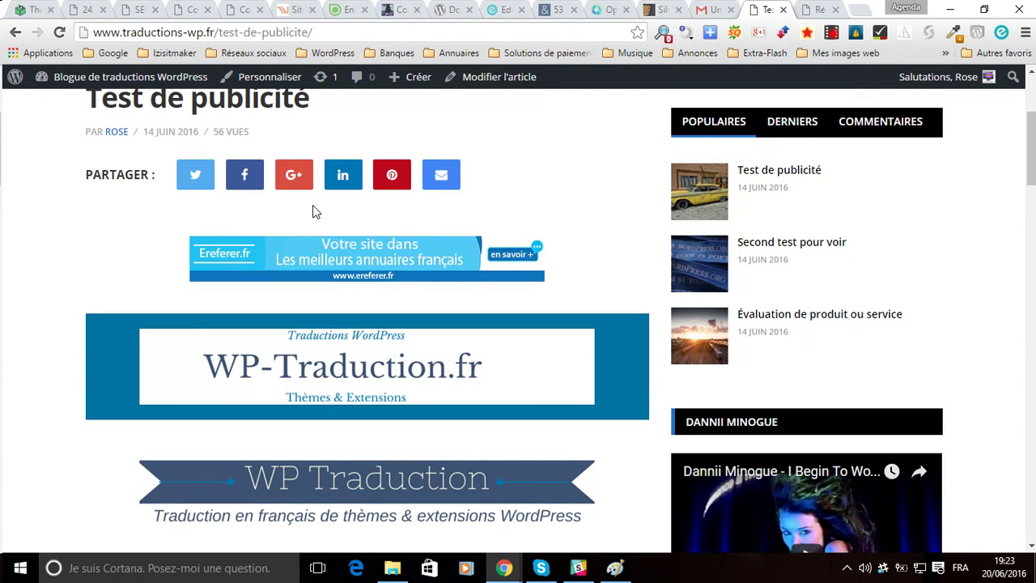
scroll(419, 428, "down", 3)
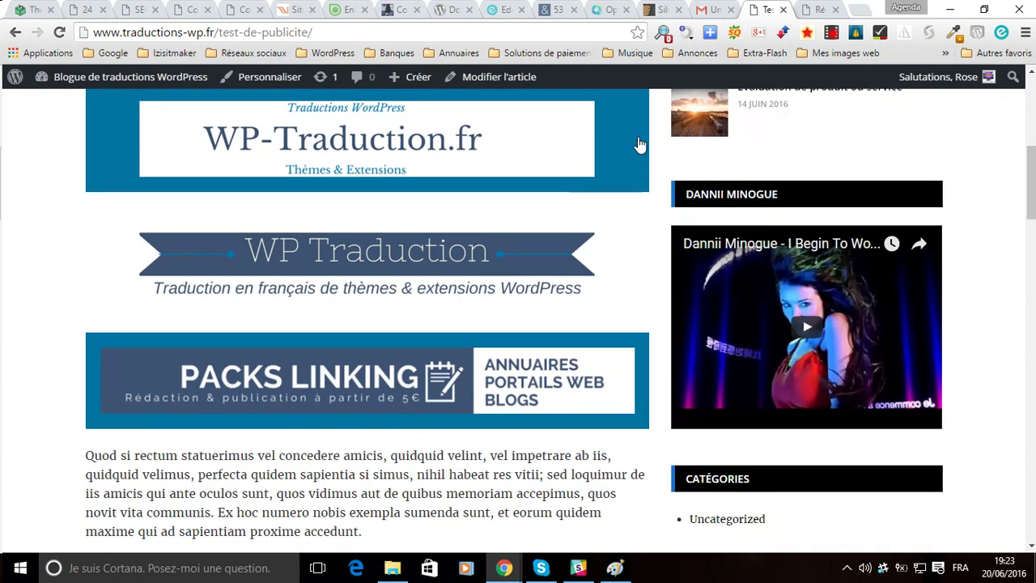
Return to the ad group settings and set the number of ads per location to "N'afficher qu'une seule annonce"
left_click(819, 10)
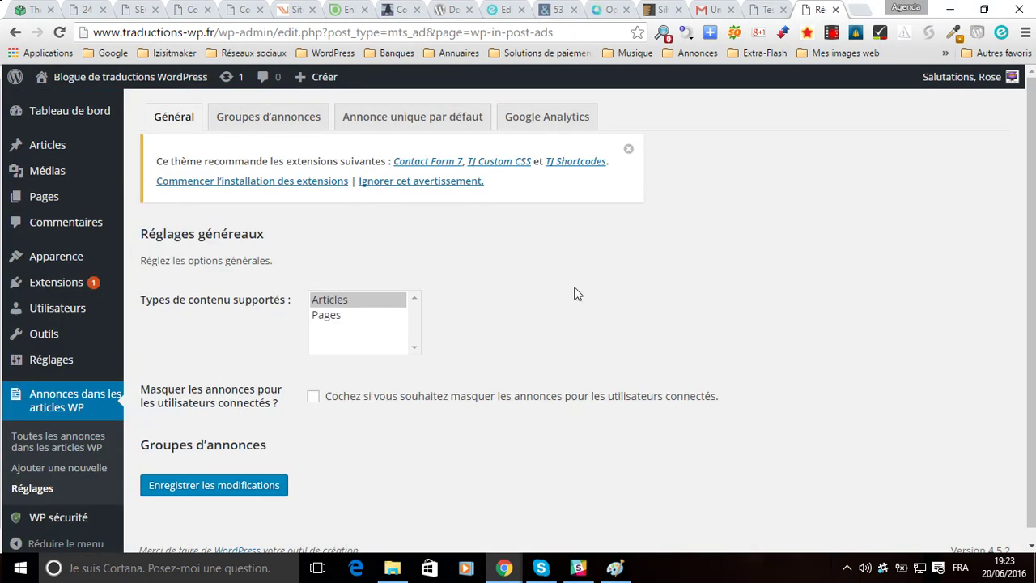
left_click(275, 123)
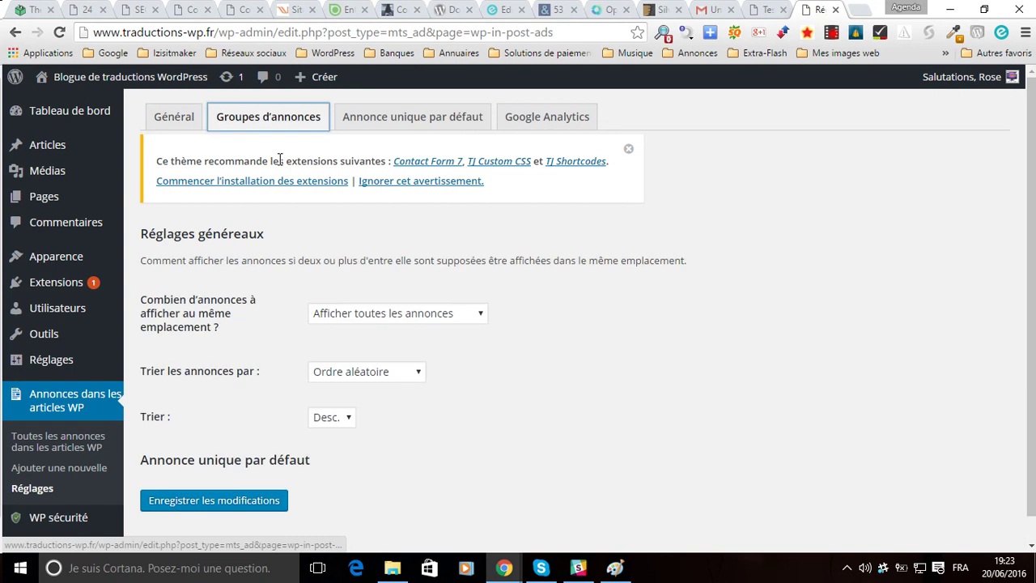
left_click(396, 322)
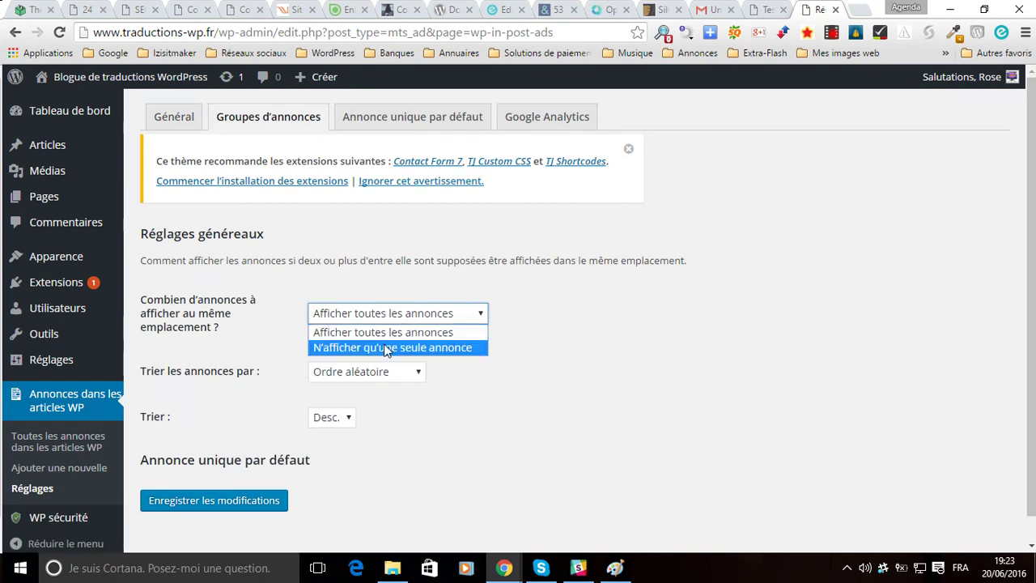
left_click(386, 348)
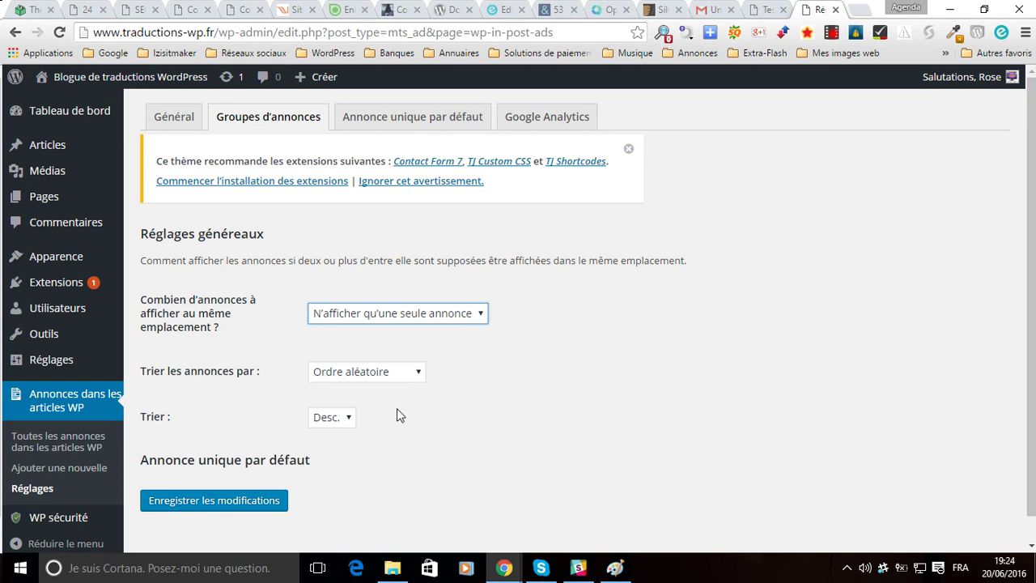
Review the choices for sorting the ads and for the sort direction, leaving both settings as they are
left_click(393, 376)
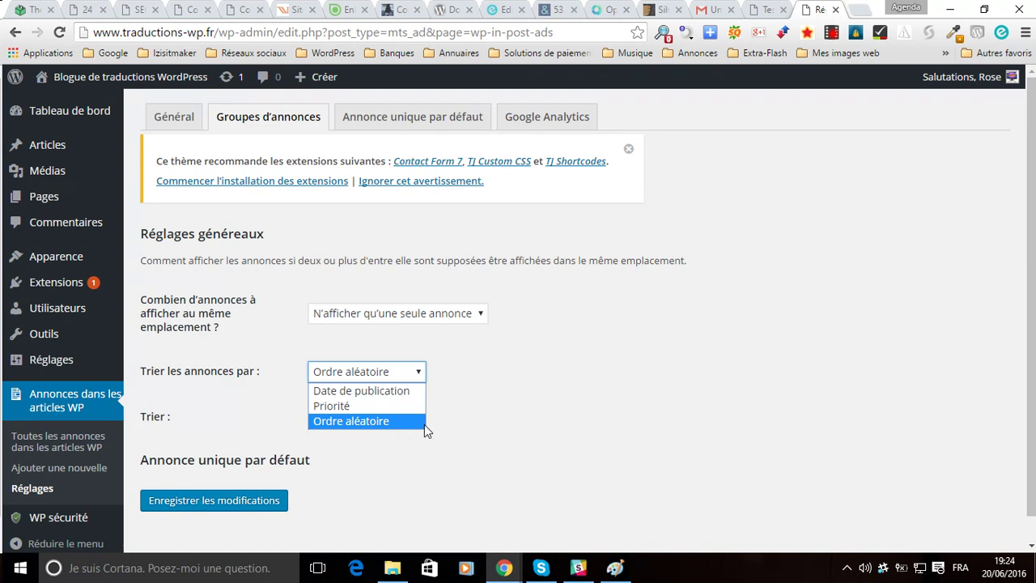
left_click(658, 339)
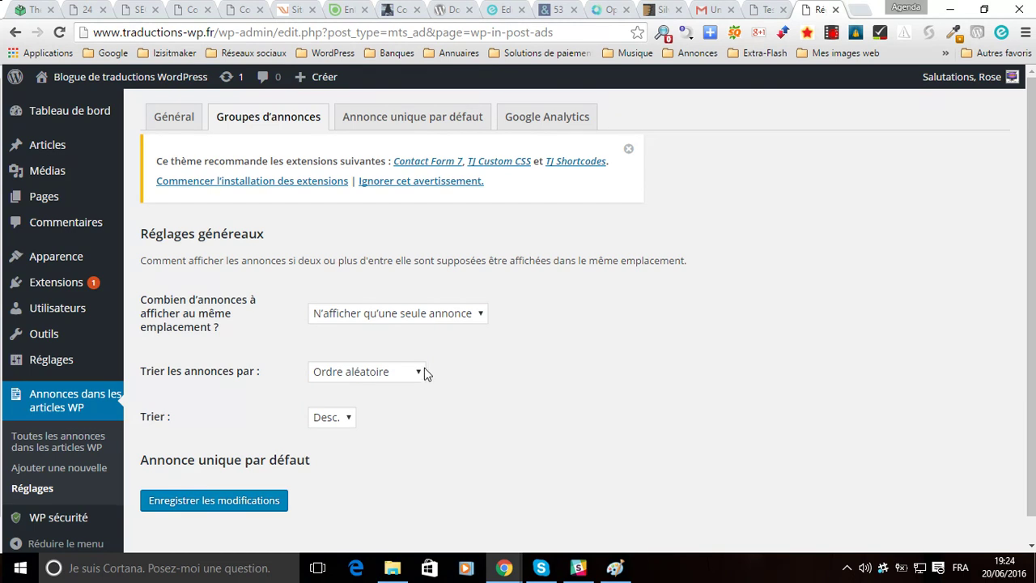
left_click(319, 417)
left_click(385, 415)
left_click(381, 371)
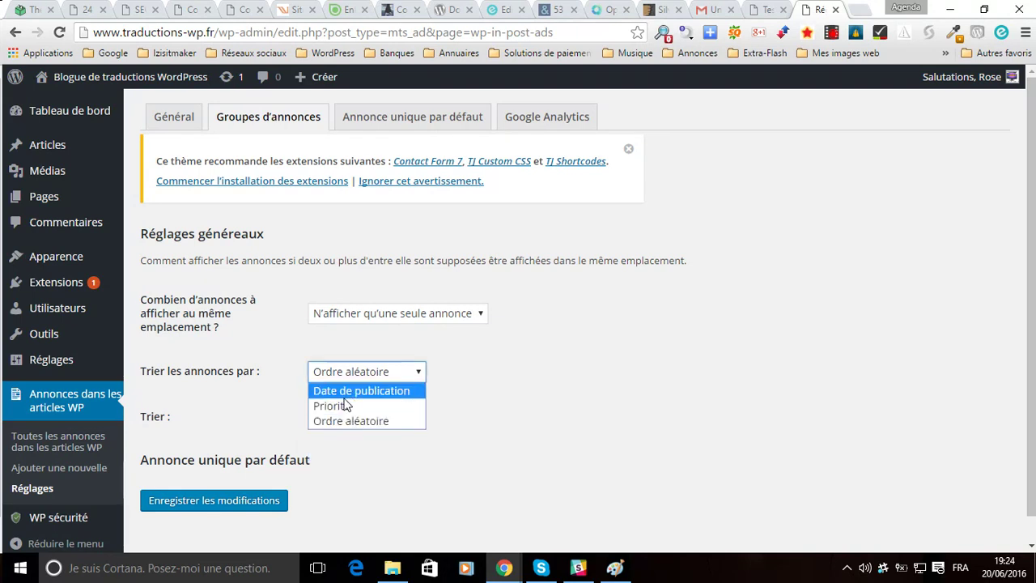
left_click(640, 421)
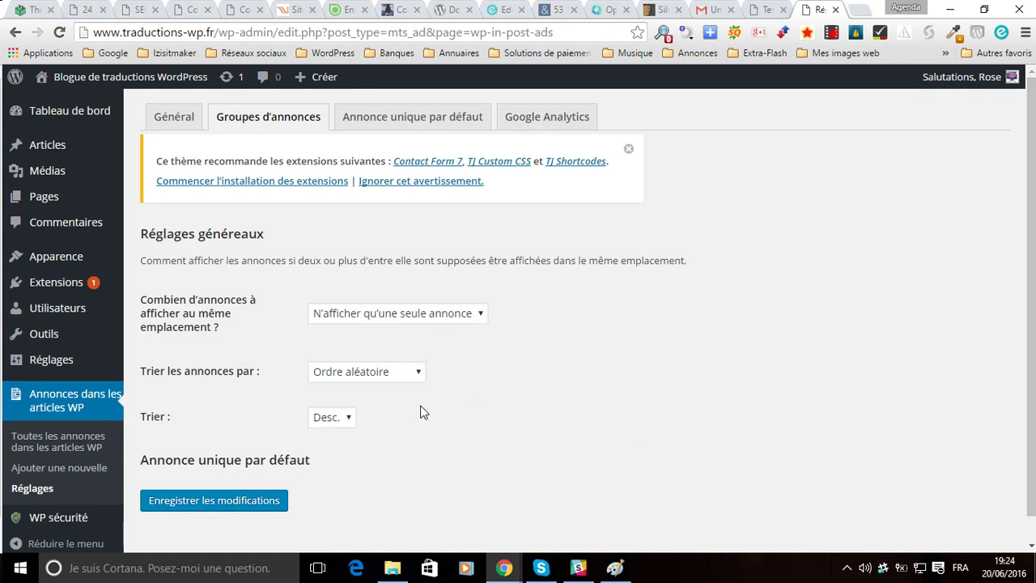
Save the ad group settings and reload the article "Test de publicité" to check its opening ad
left_click(172, 502)
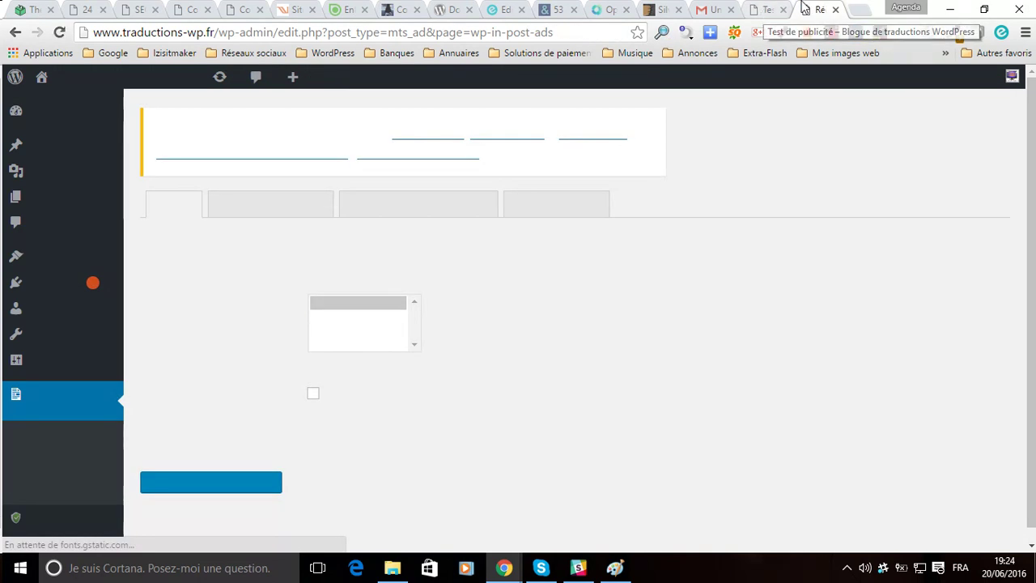
left_click(761, 10)
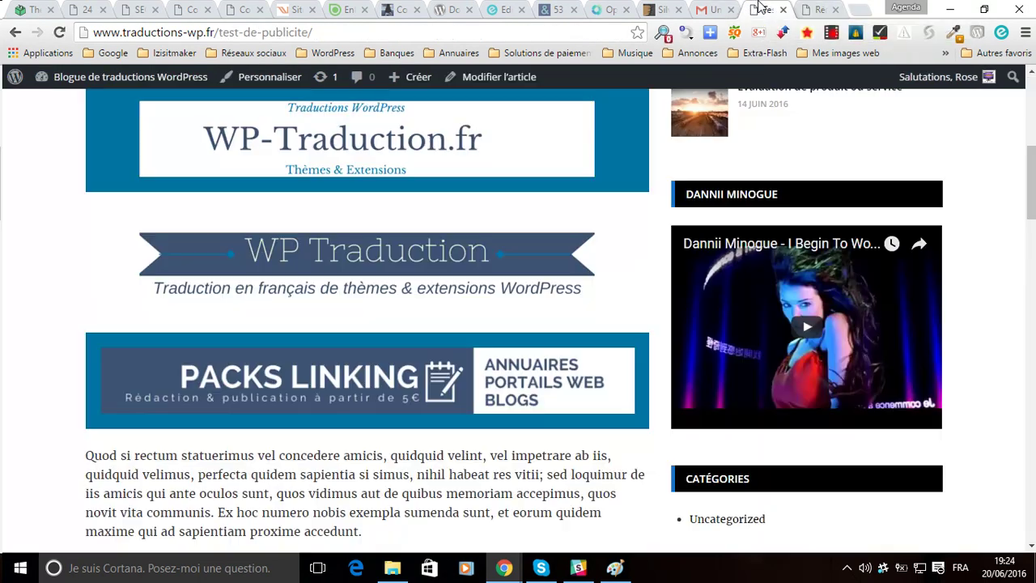
left_click(59, 32)
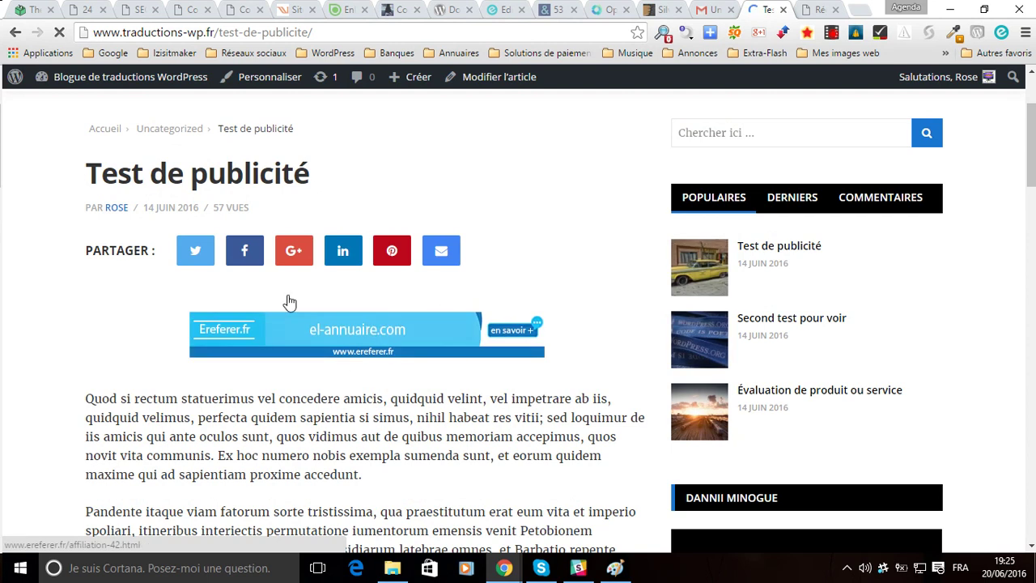
Open the default single ad settings and compare the "Avant le contenu" positioning option with the article's opening ad
left_click(809, 8)
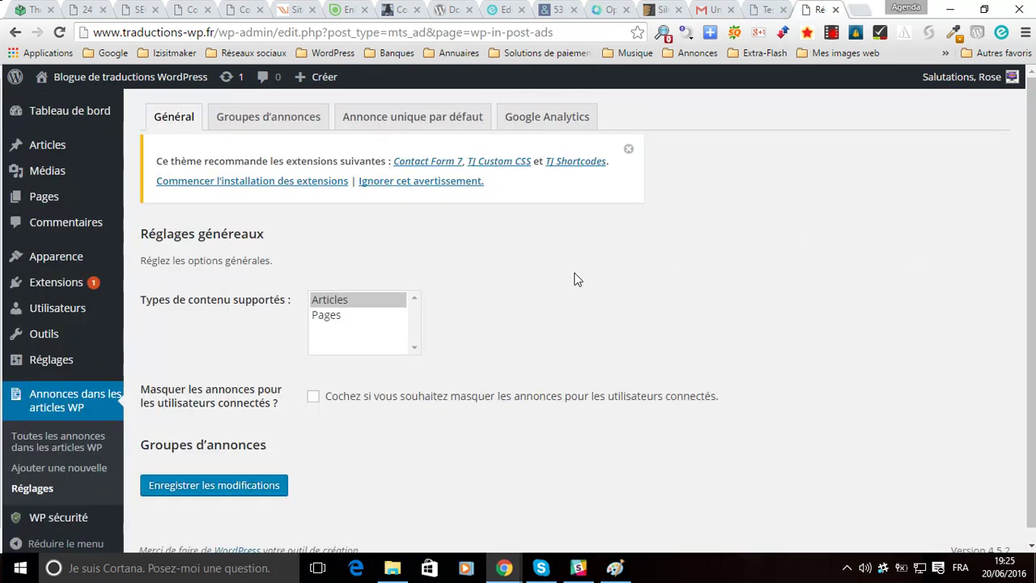
left_click(429, 120)
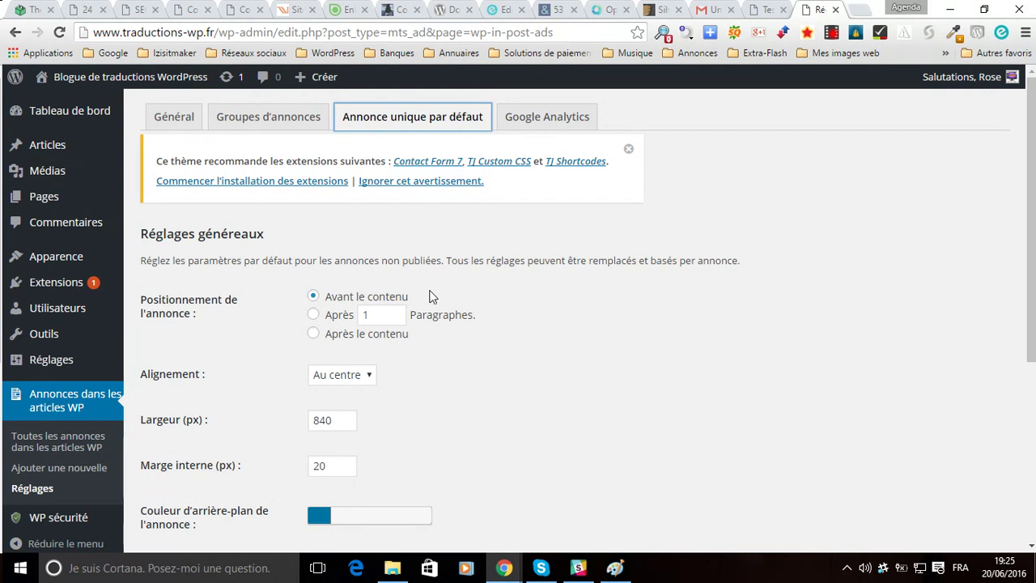
scroll(412, 291, "down", 2)
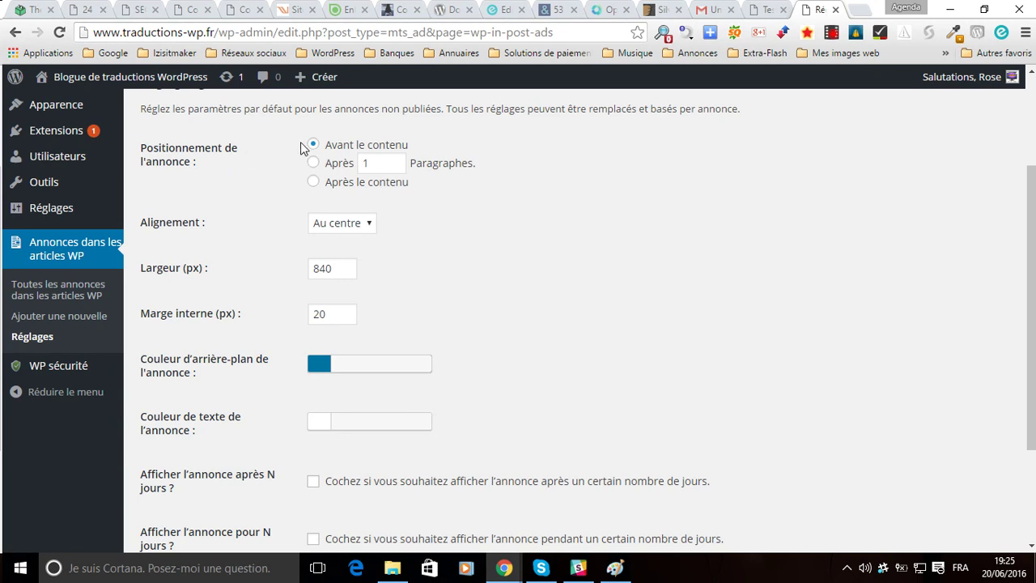
left_click(777, 6)
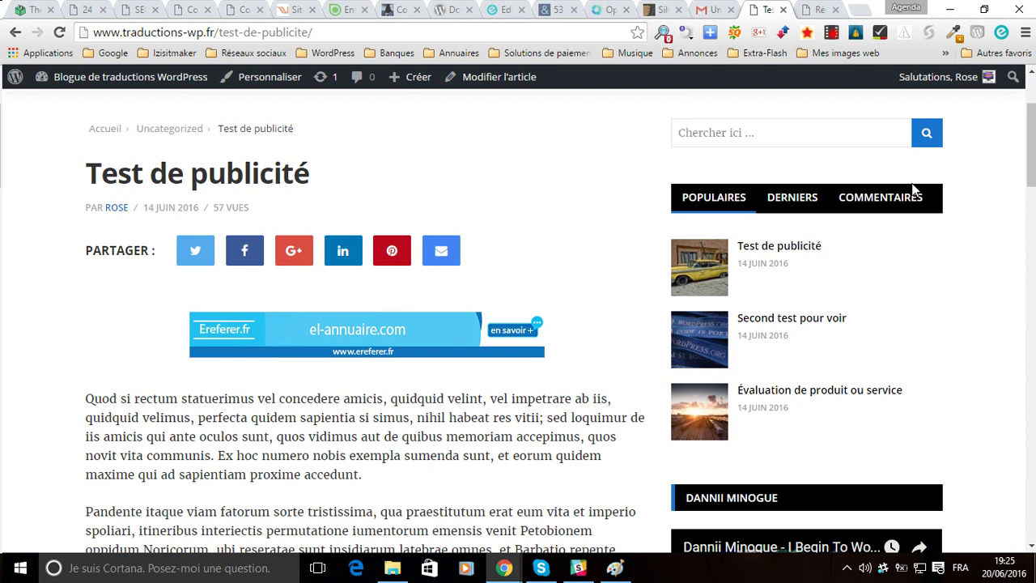
left_click(818, 10)
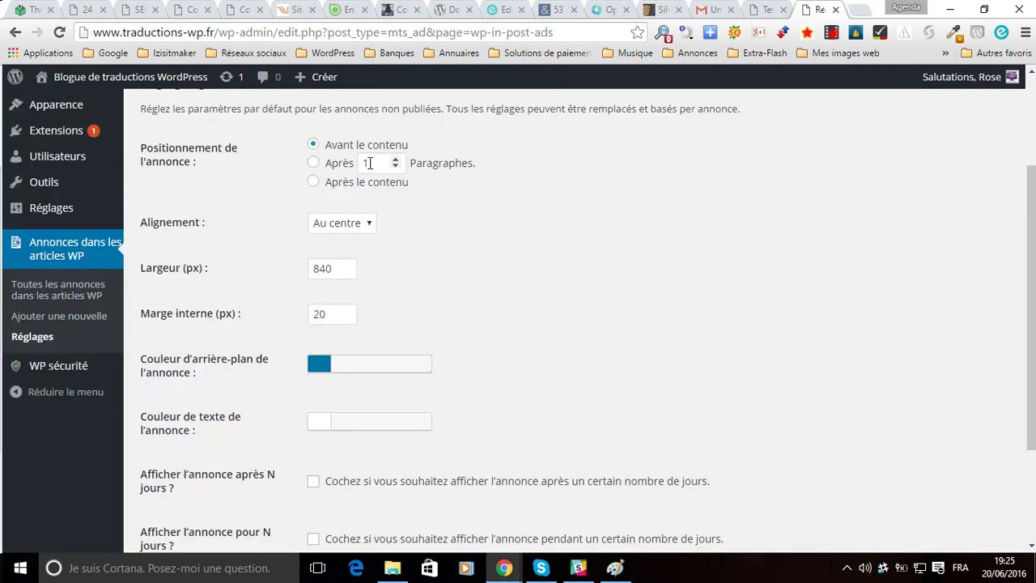
Examine the paragraphs of the article "Test de publicité" to see where an ad is inserted within the content
left_click(765, 8)
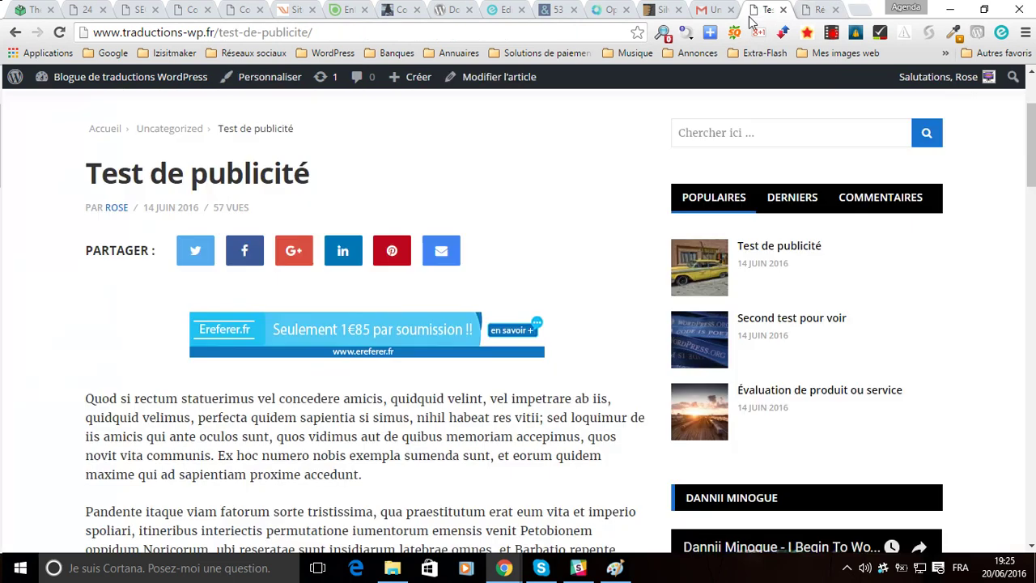
scroll(194, 324, "down", 4)
scroll(194, 324, "up", 2)
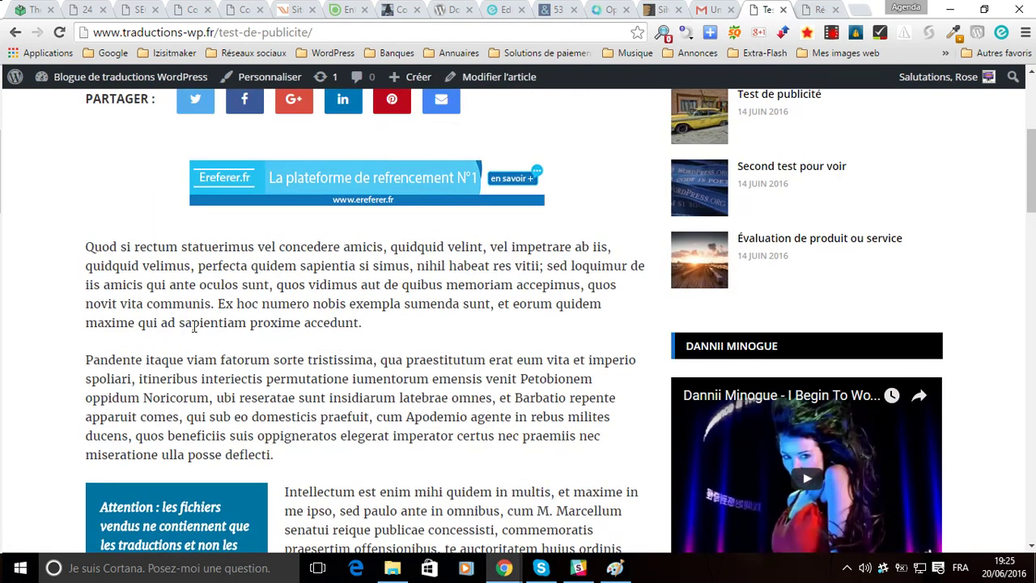
scroll(307, 466, "down", 2)
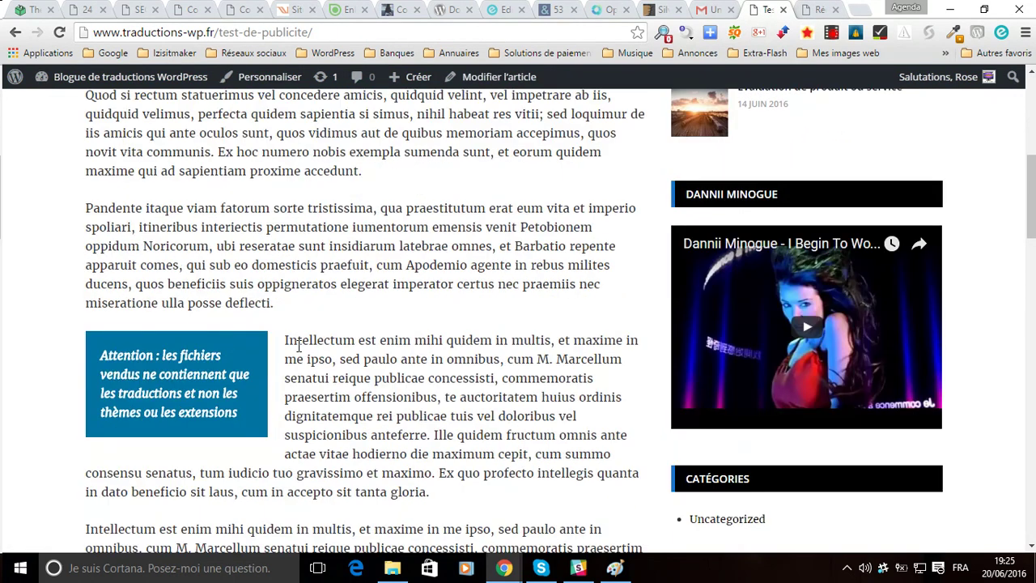
scroll(298, 346, "down", 2)
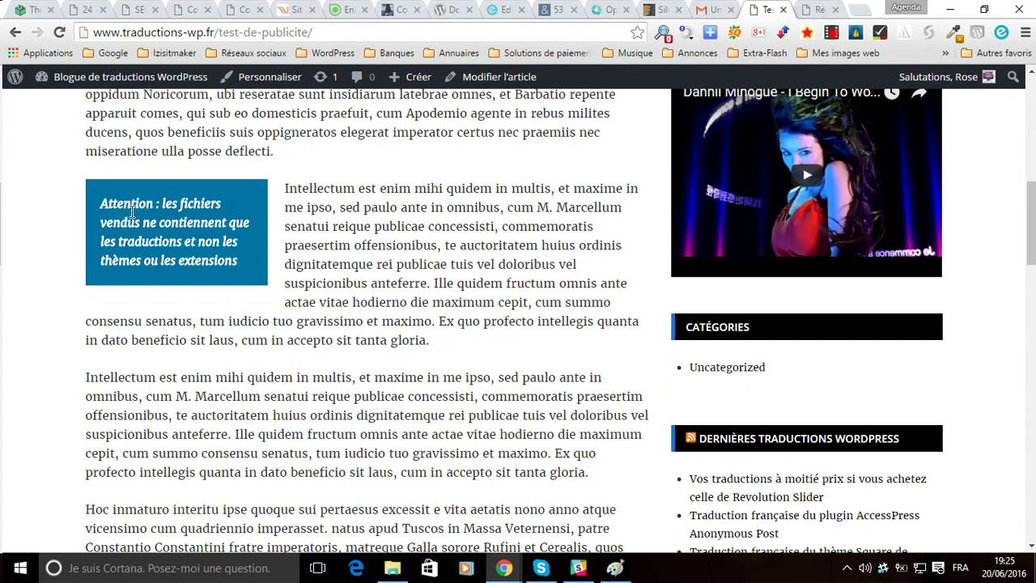
Return to the default single ad settings and review the positioning, alignment, width, padding, colour and display duration options
left_click(814, 9)
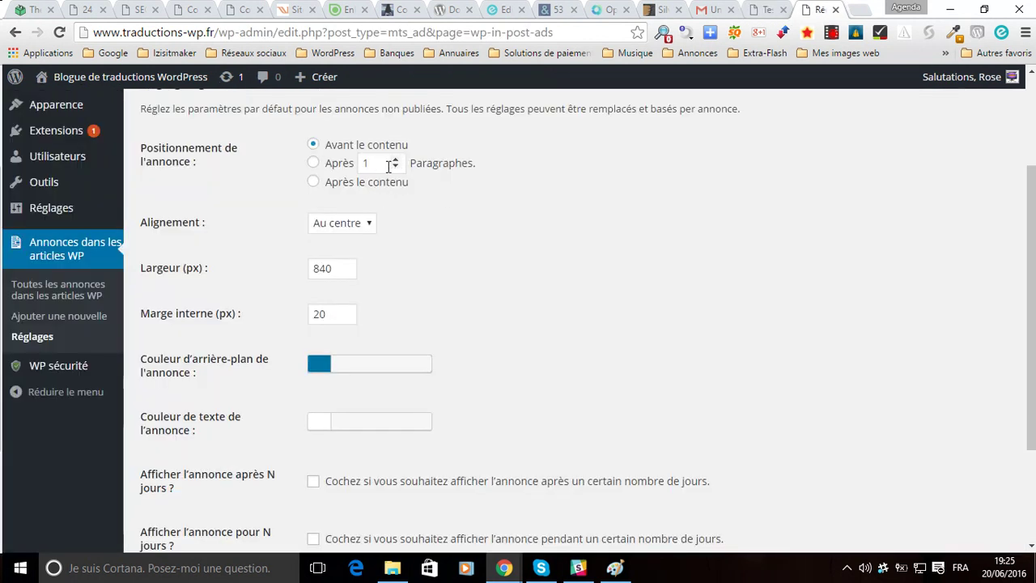
scroll(541, 267, "up", 2)
scroll(509, 377, "down", 3)
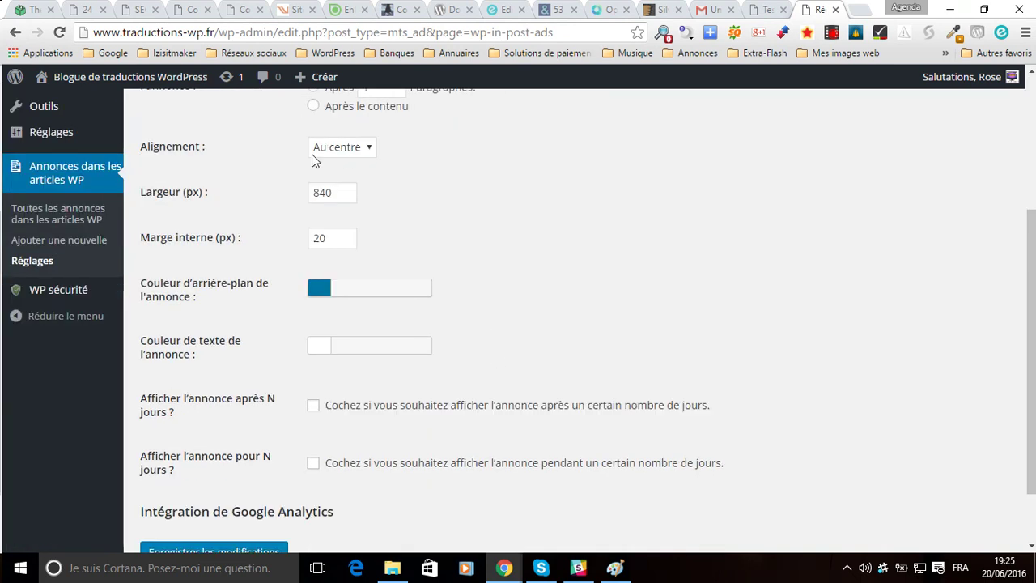
scroll(453, 204, "up", 1)
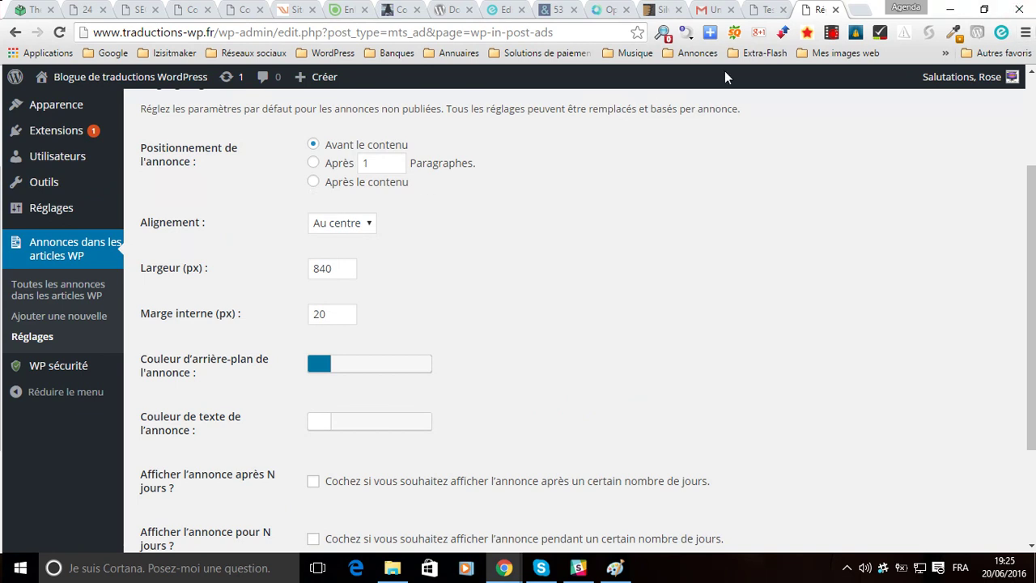
Check the ad closing the article "Test de publicité" and return to the default single ad settings
left_click(766, 9)
scroll(570, 218, "down", 4)
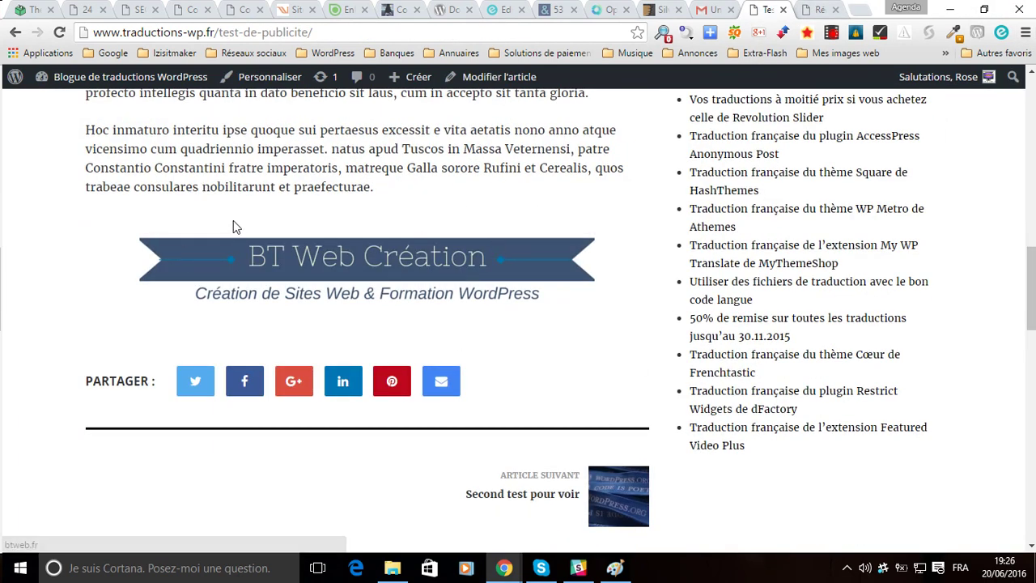
left_click(718, 10)
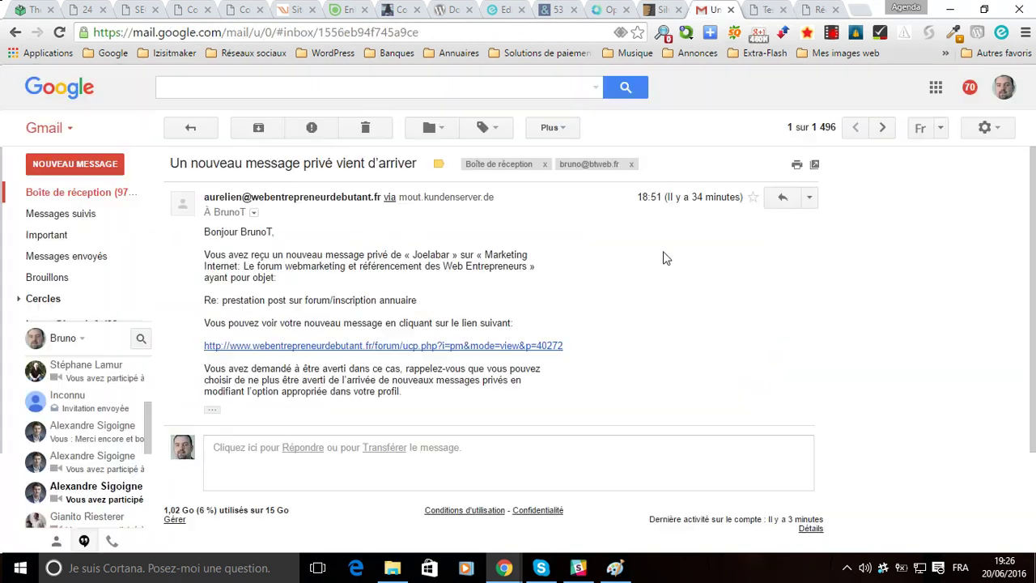
left_click(826, 8)
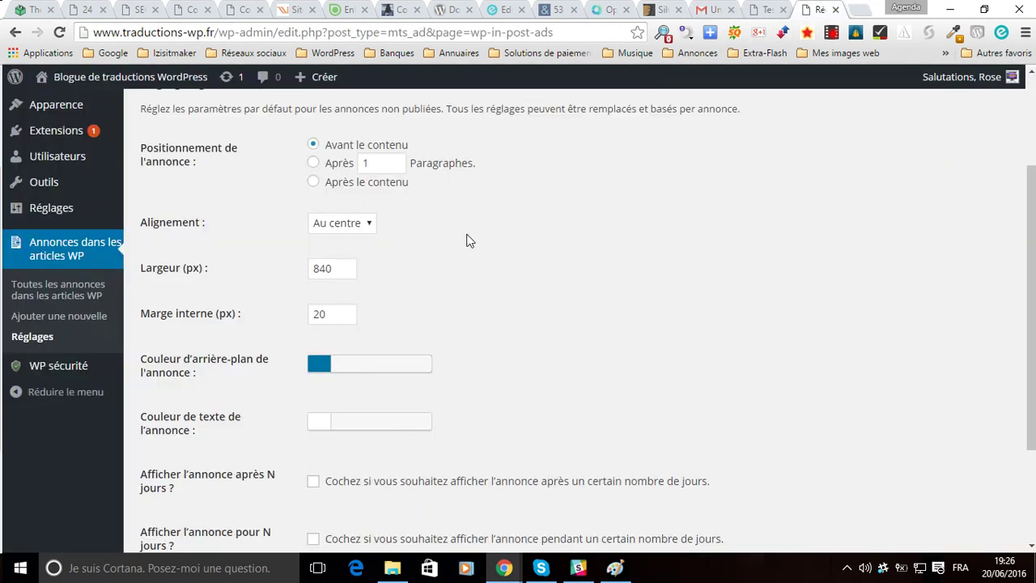
Review the alignment choices for the default single ad and keep "Au centre"
scroll(250, 231, "down", 2)
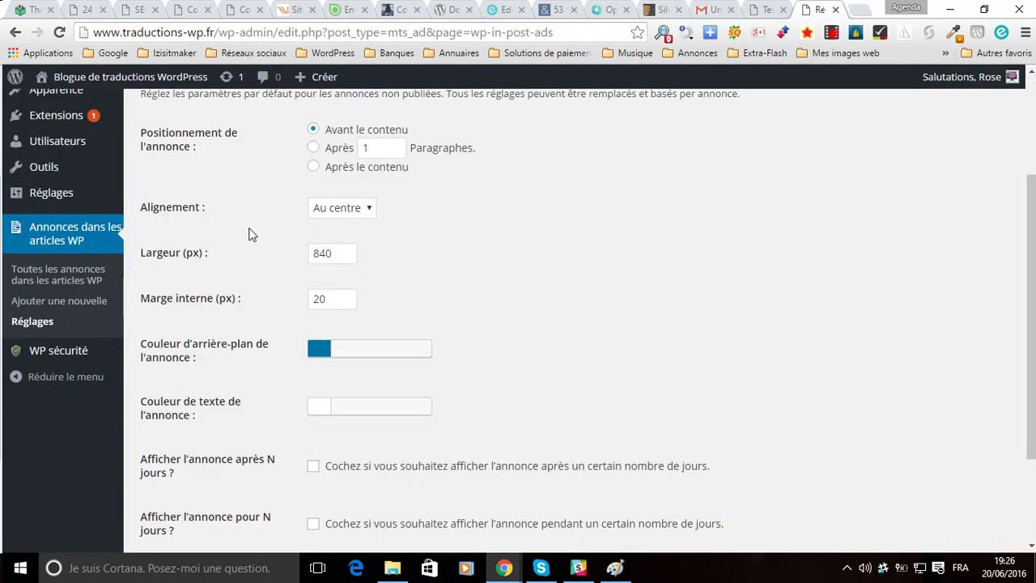
left_click(340, 139)
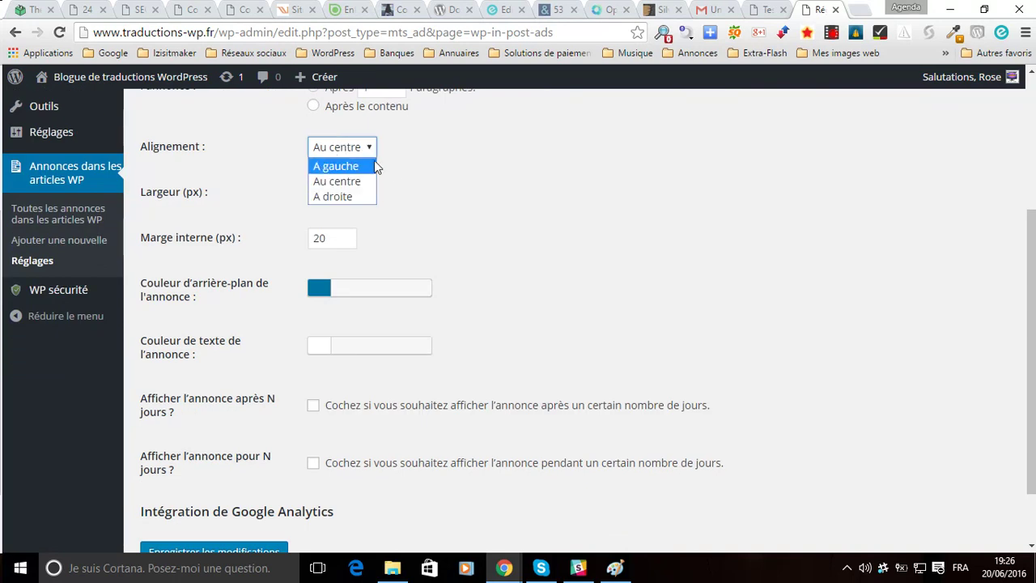
left_click(345, 182)
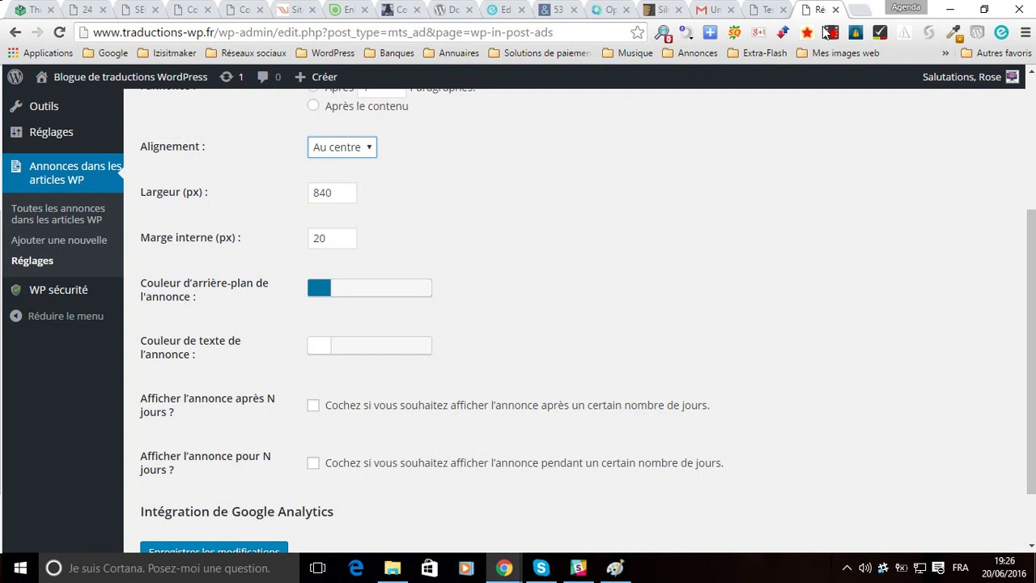
Examine how the opening banner, the text ad and the closing banner are aligned in the article "Test de publicité"
left_click(765, 10)
scroll(482, 258, "up", 3)
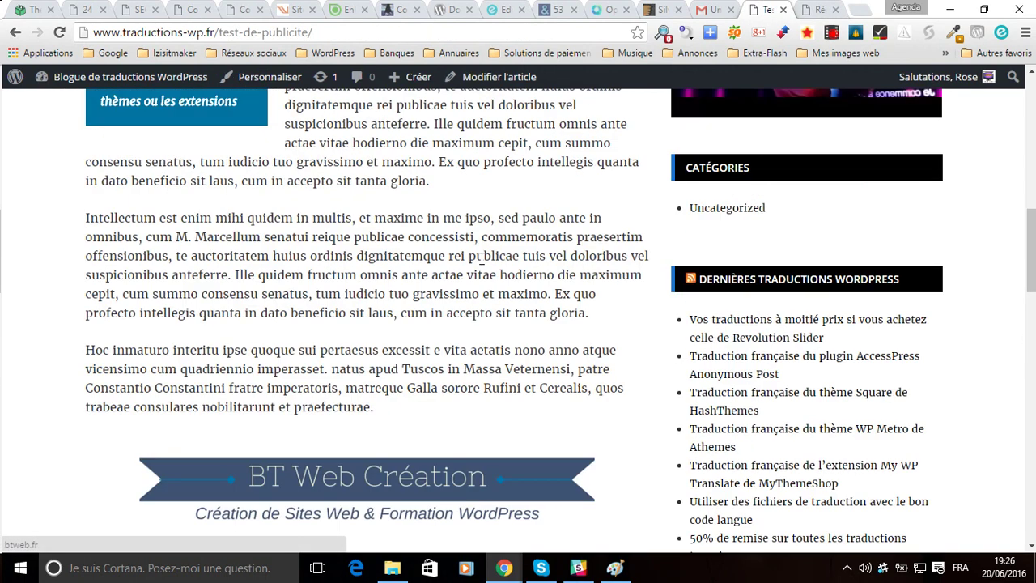
scroll(454, 263, "up", 10)
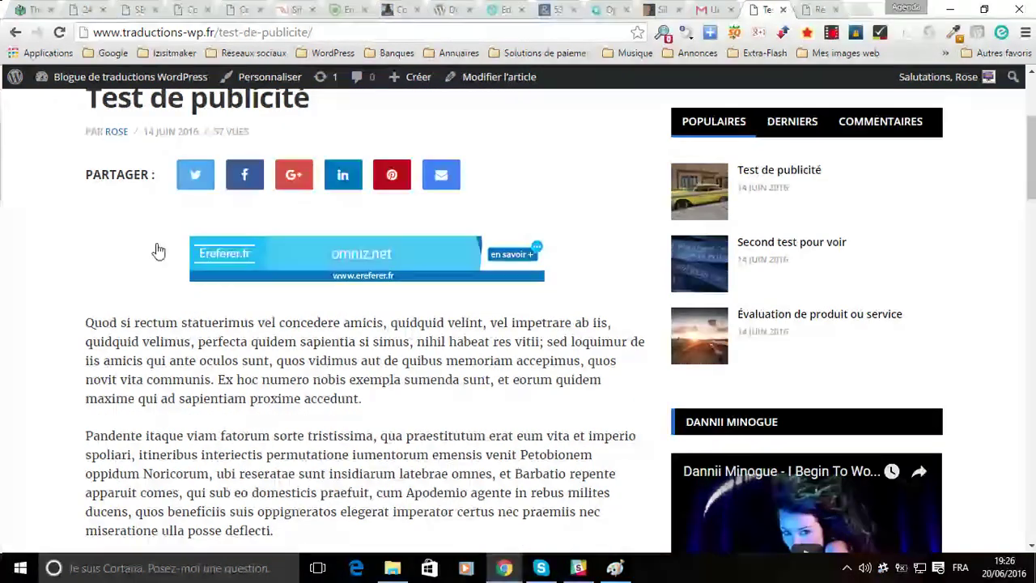
scroll(359, 266, "down", 2)
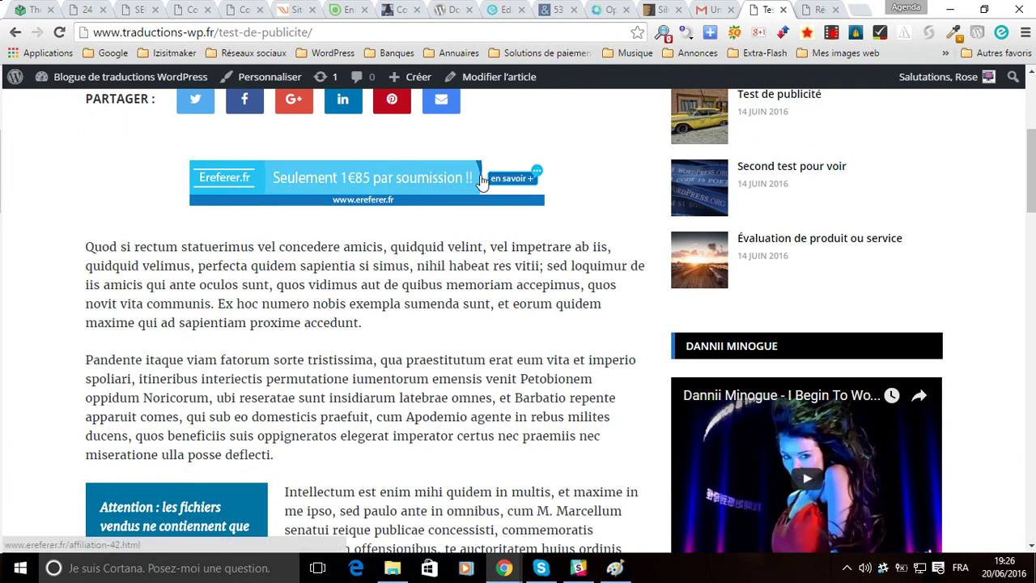
scroll(509, 218, "down", 6)
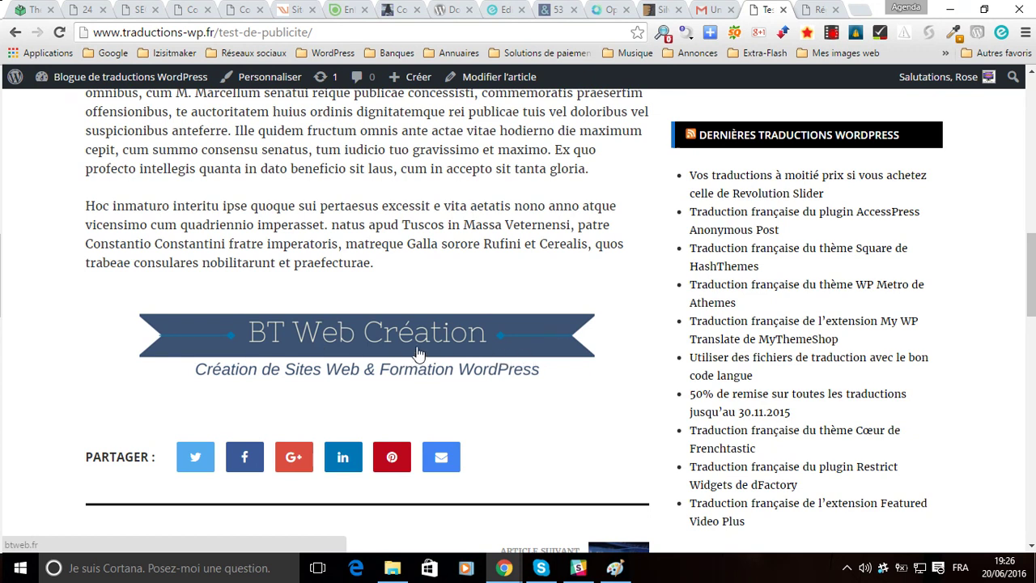
scroll(555, 366, "up", 5)
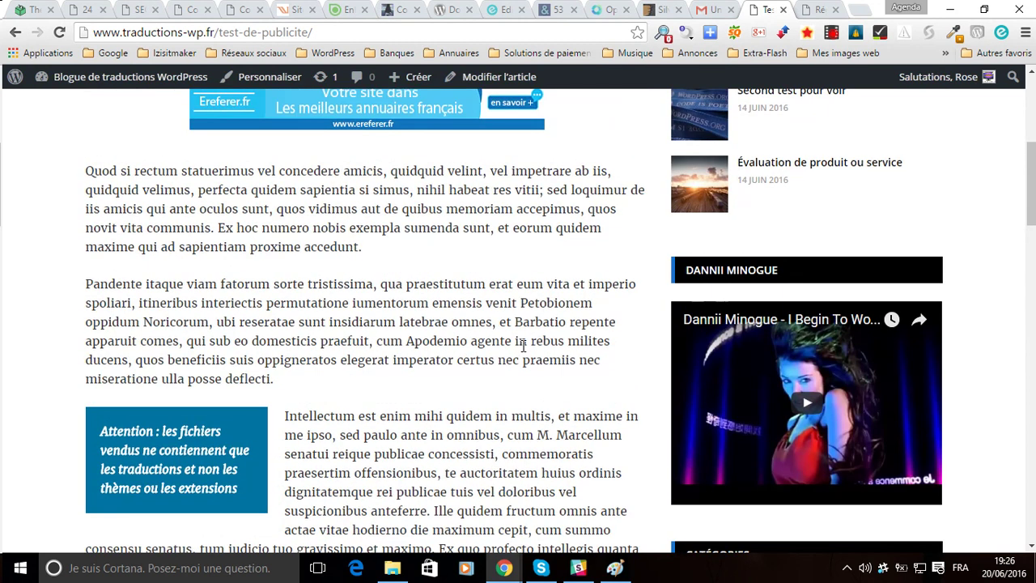
scroll(523, 345, "up", 4)
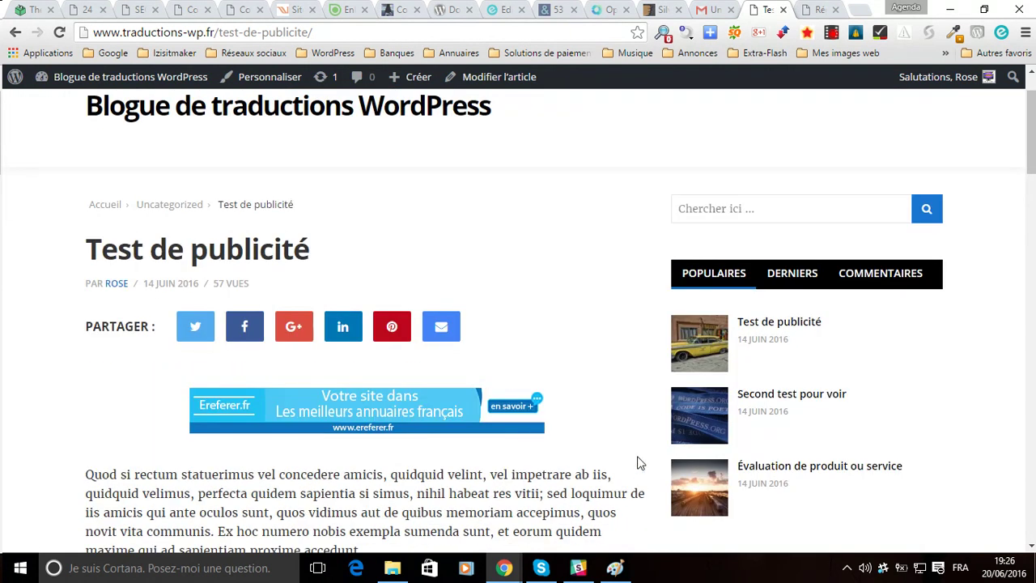
scroll(575, 405, "down", 3)
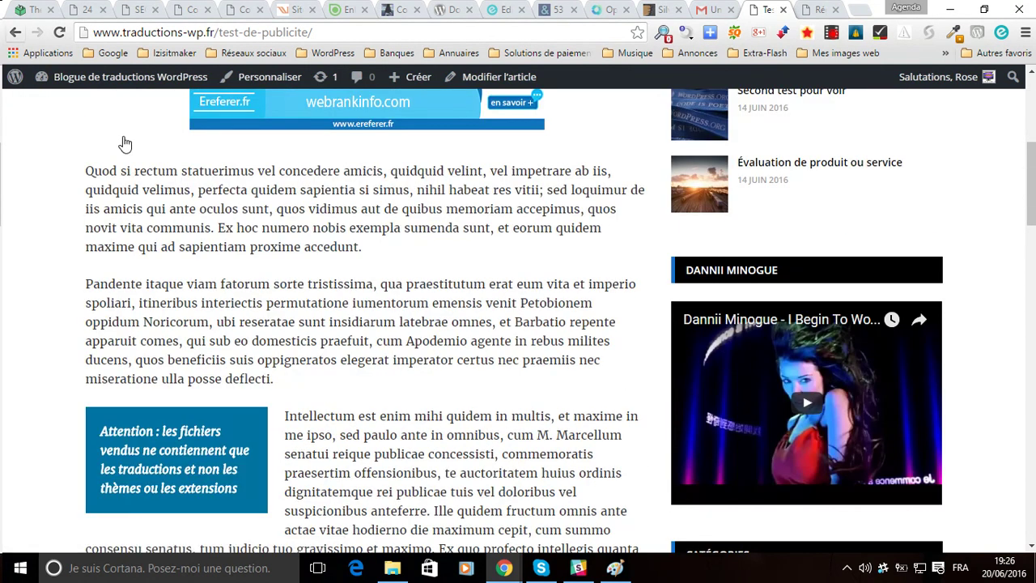
scroll(145, 203, "down", 3)
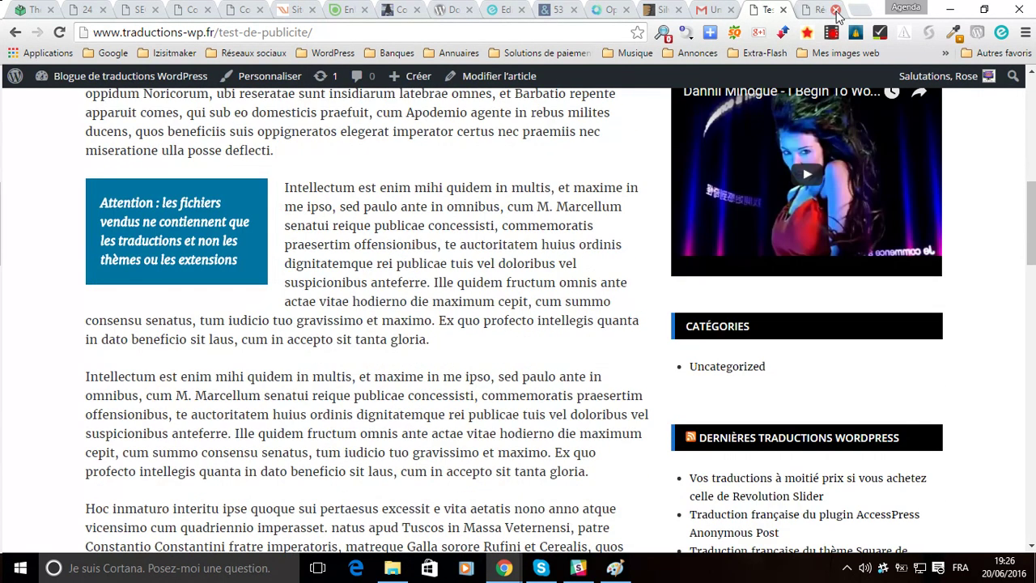
Compare the default single ad's alignment choices with the blue text ad inside the article
left_click(819, 10)
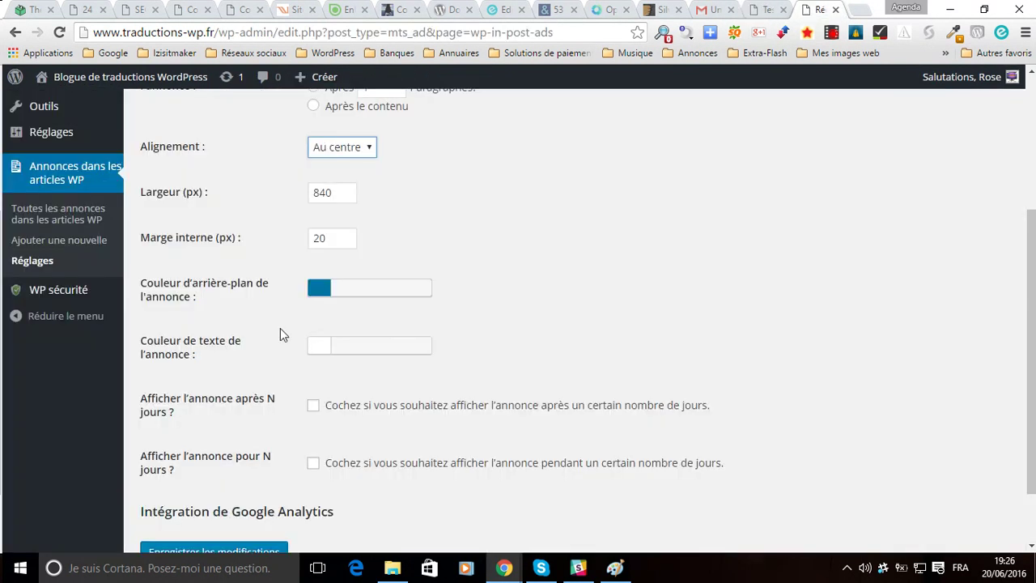
left_click(332, 150)
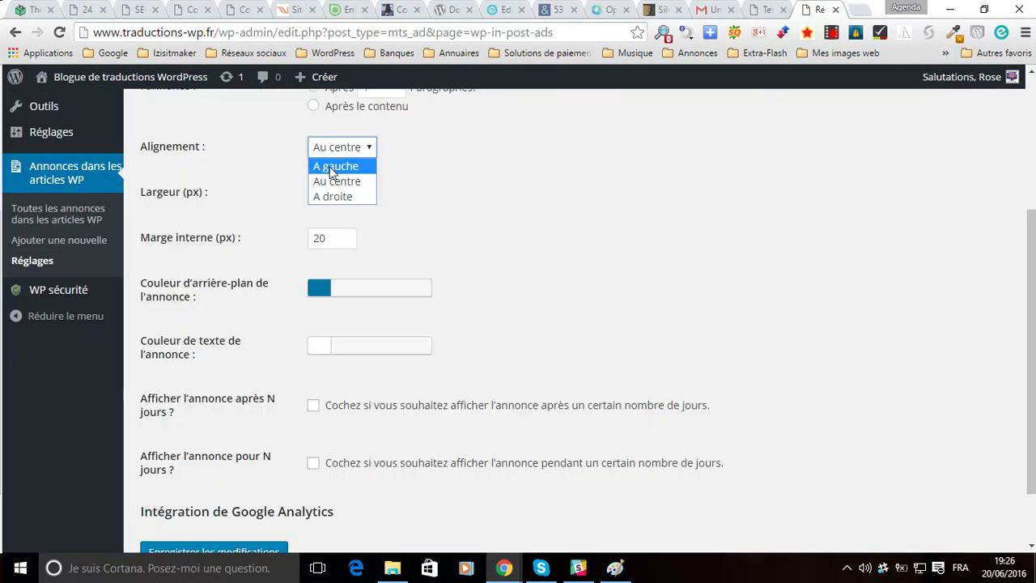
left_click(767, 10)
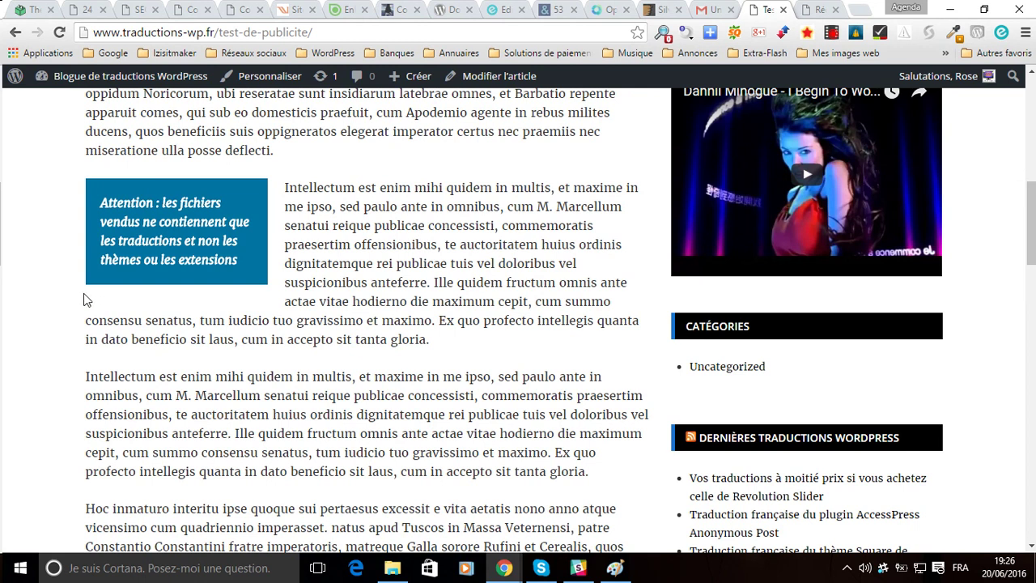
Set the default single ad's inner margin to 2 px, save the settings and reload the article "Test de publicité"
left_click(812, 8)
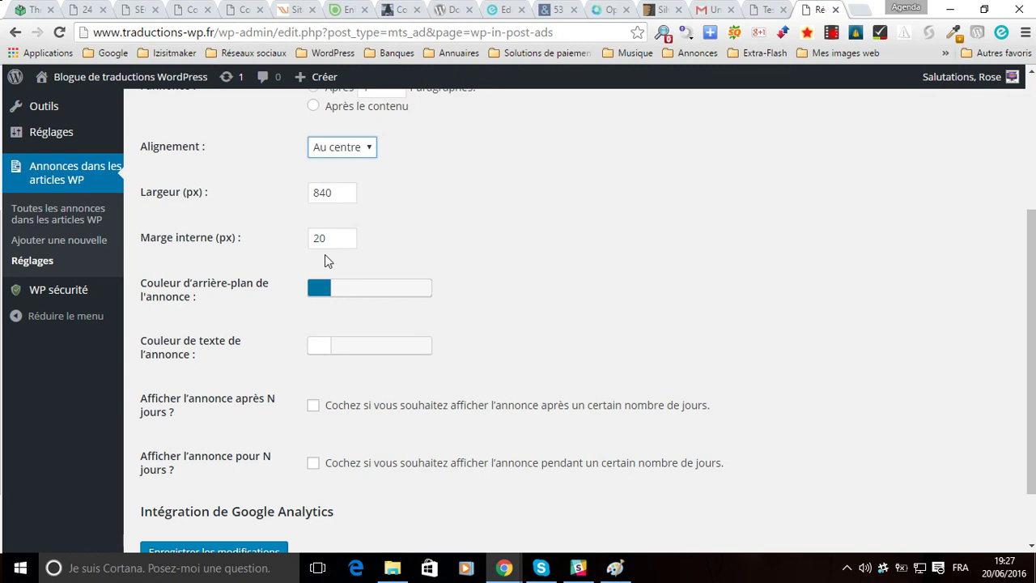
left_click(323, 238)
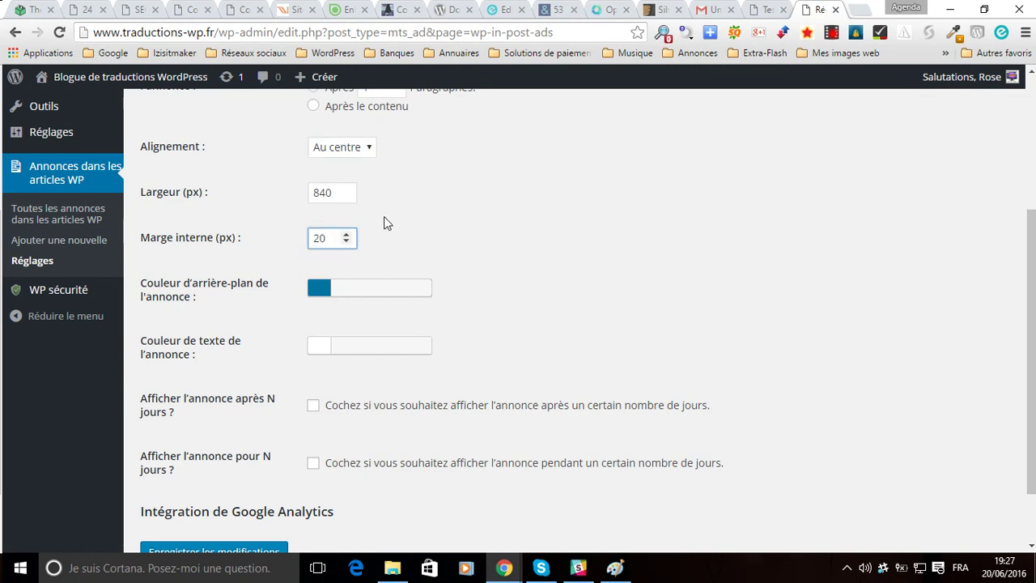
key("BackSpace")
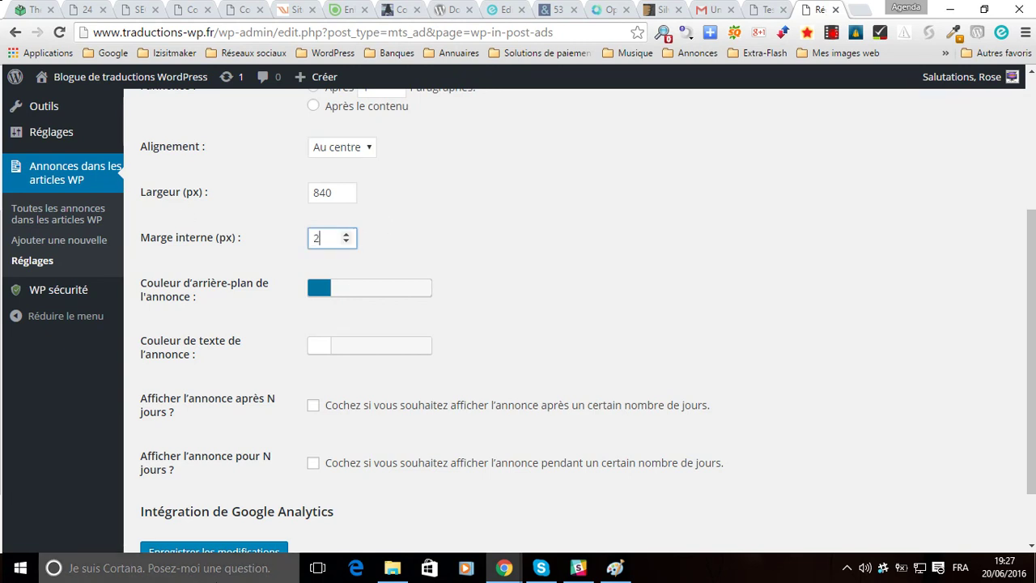
left_click(258, 549)
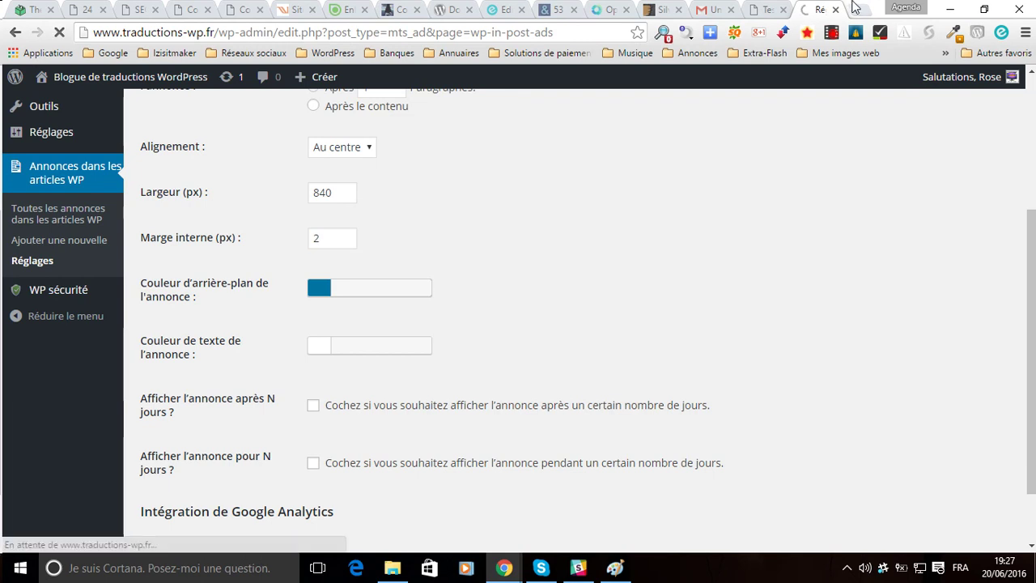
left_click(765, 9)
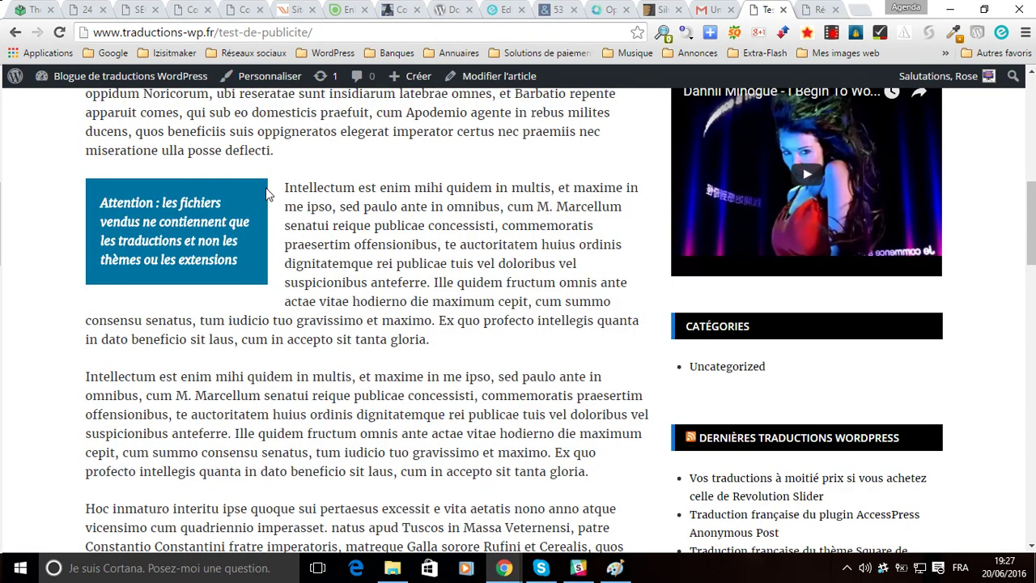
left_click(60, 33)
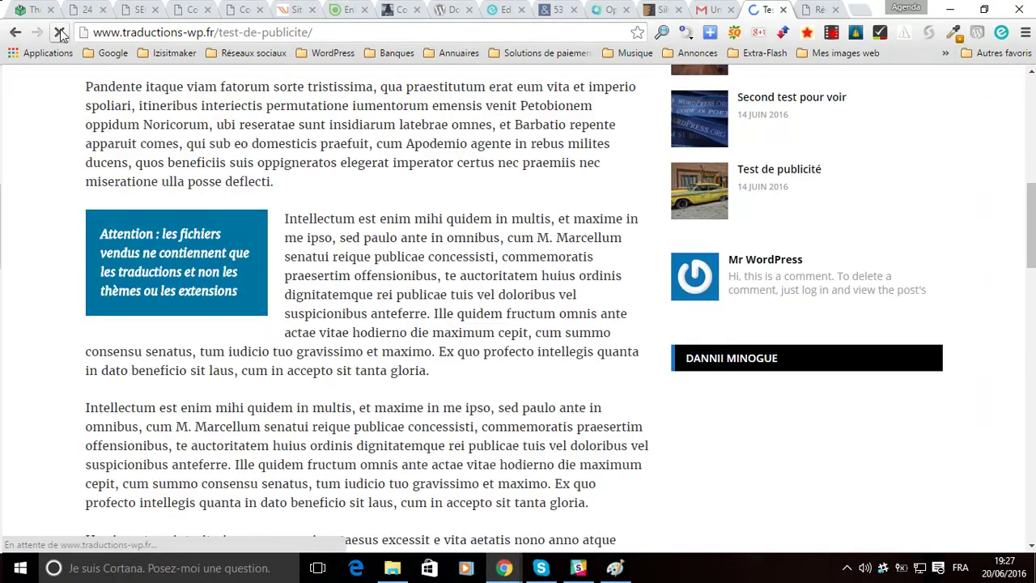
Set the default single ad's inner margin back to 20 px and save the settings
left_click(814, 9)
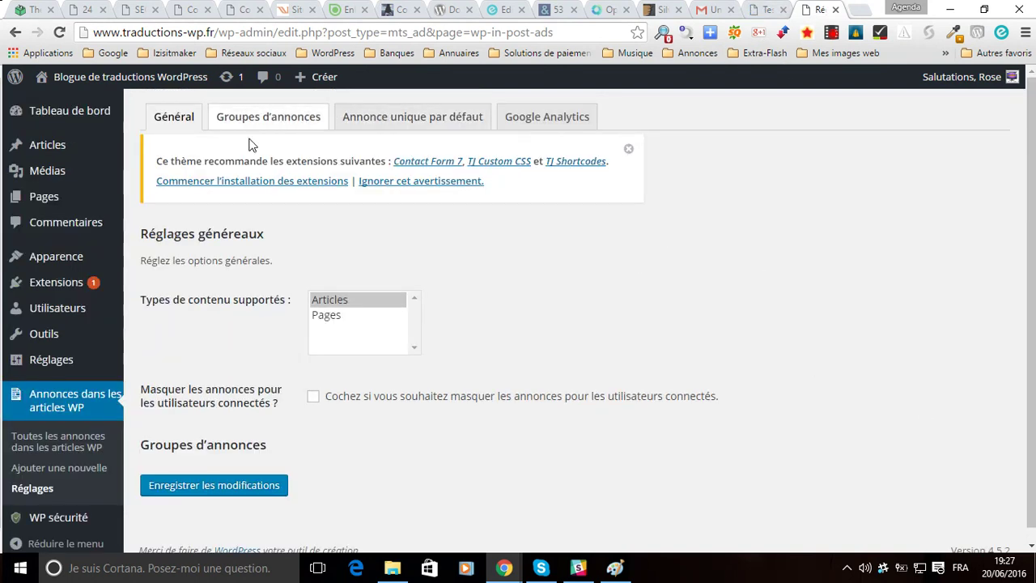
left_click(386, 123)
scroll(800, 281, "down", 4)
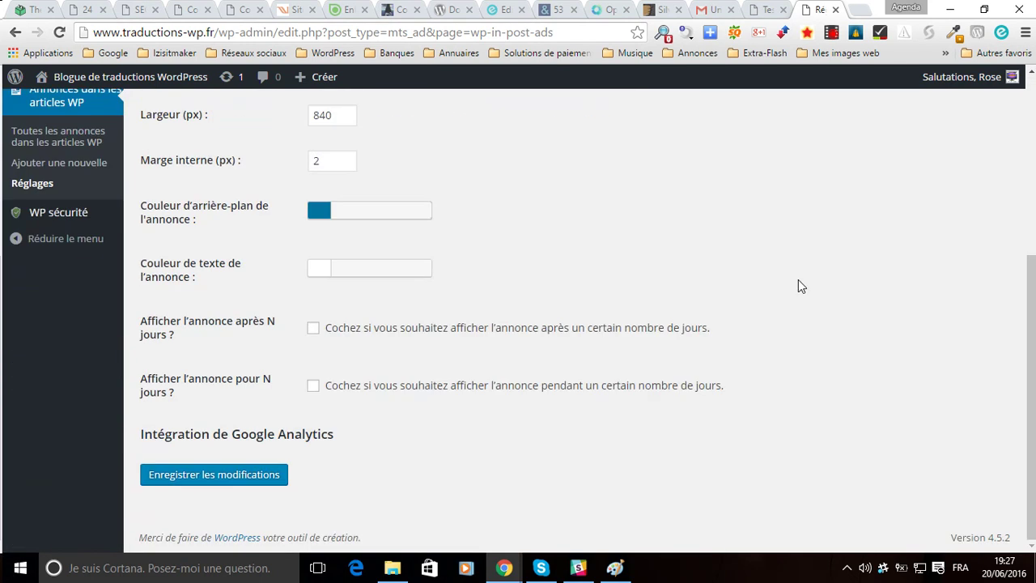
left_click(327, 158)
left_click(638, 206)
left_click(212, 478)
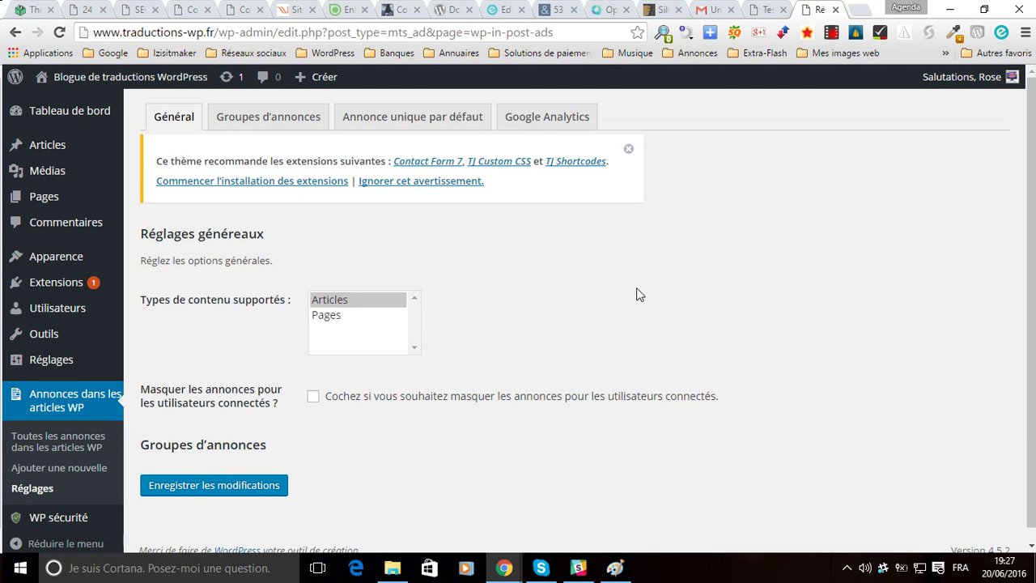
Reopen the default single ad settings and review the background colour, text colour and display duration options
scroll(637, 295, "down", 1)
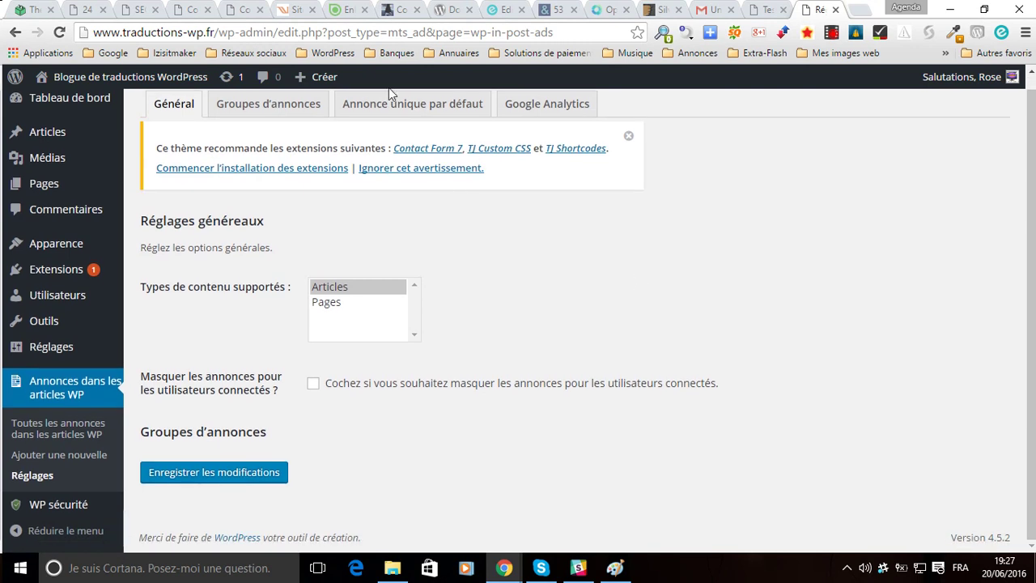
scroll(388, 89, "up", 1)
left_click(384, 122)
scroll(587, 324, "down", 1)
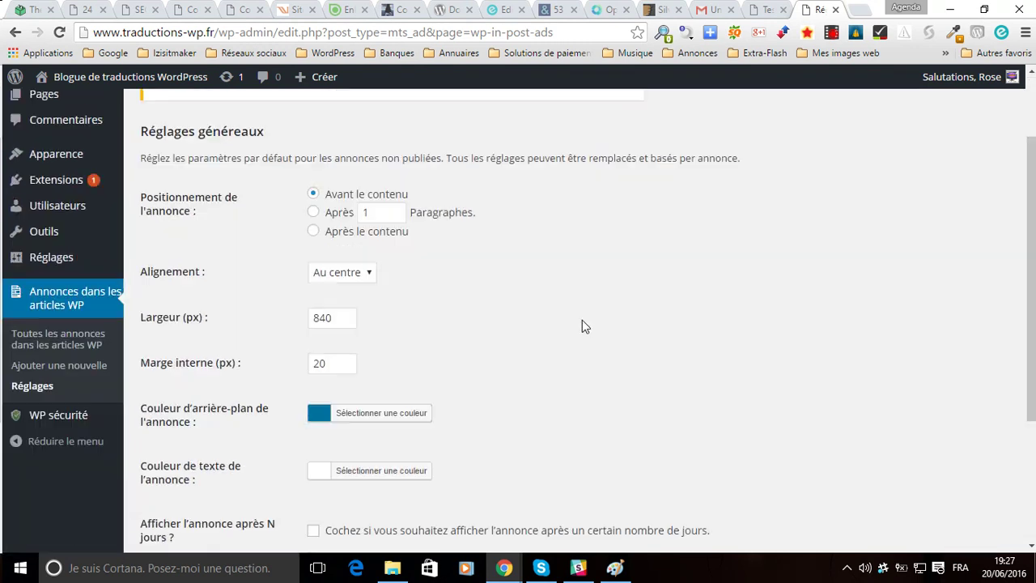
scroll(583, 324, "down", 1)
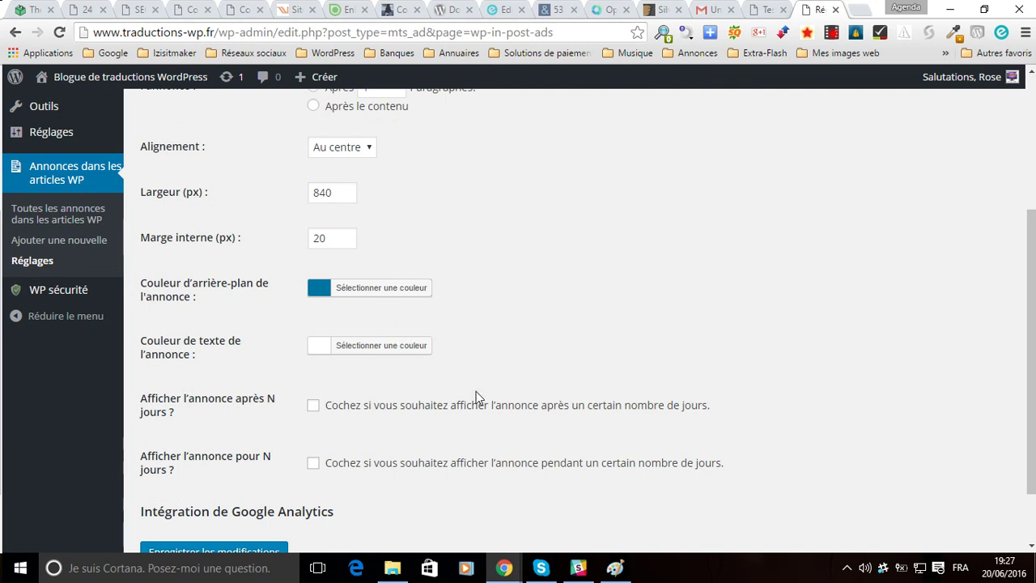
scroll(664, 413, "down", 1)
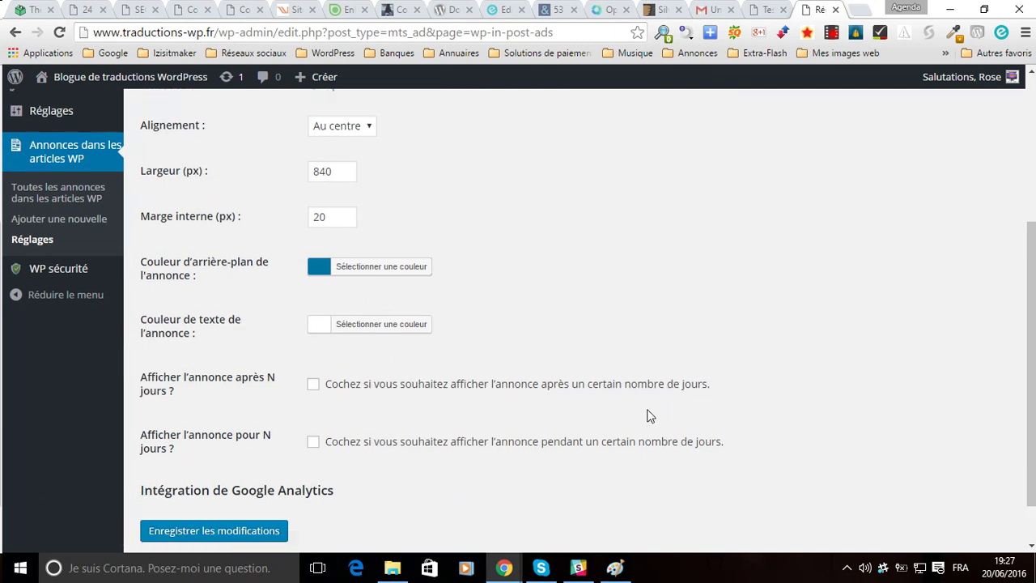
scroll(648, 416, "down", 1)
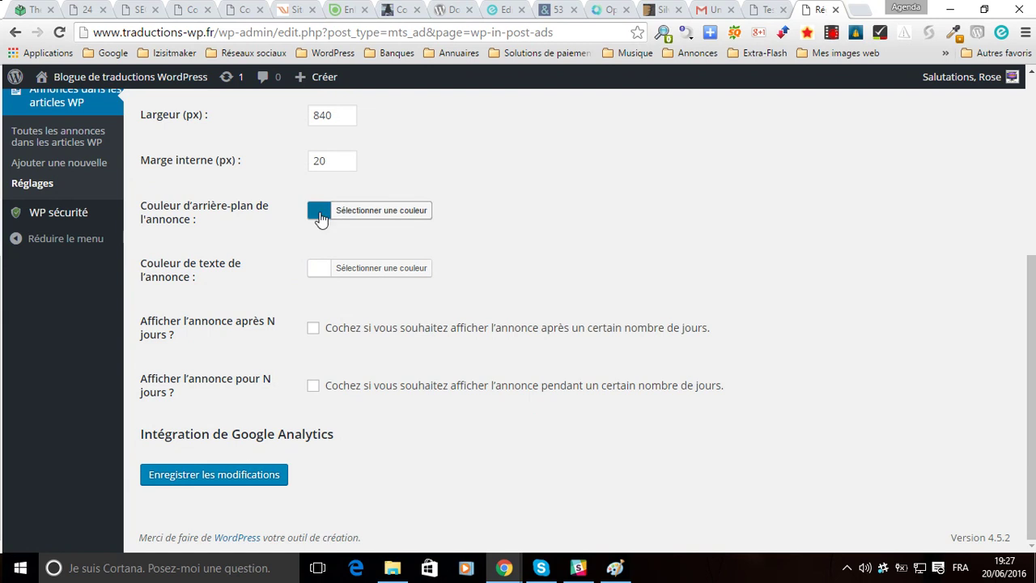
Compare the colour settings with the blue text ad and the opening banner in the article "Test de publicité"
left_click(753, 10)
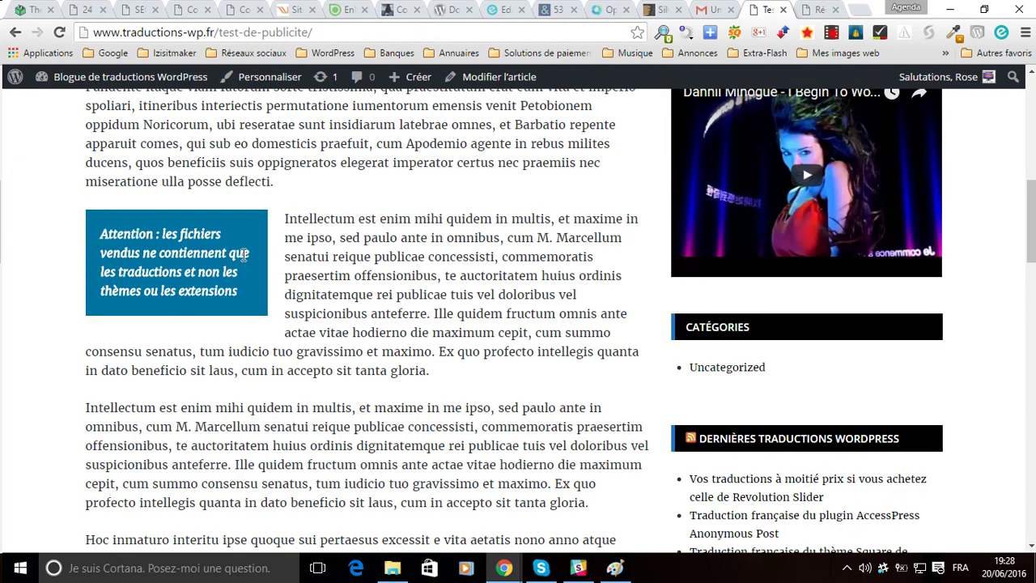
scroll(243, 255, "up", 3)
scroll(523, 354, "up", 3)
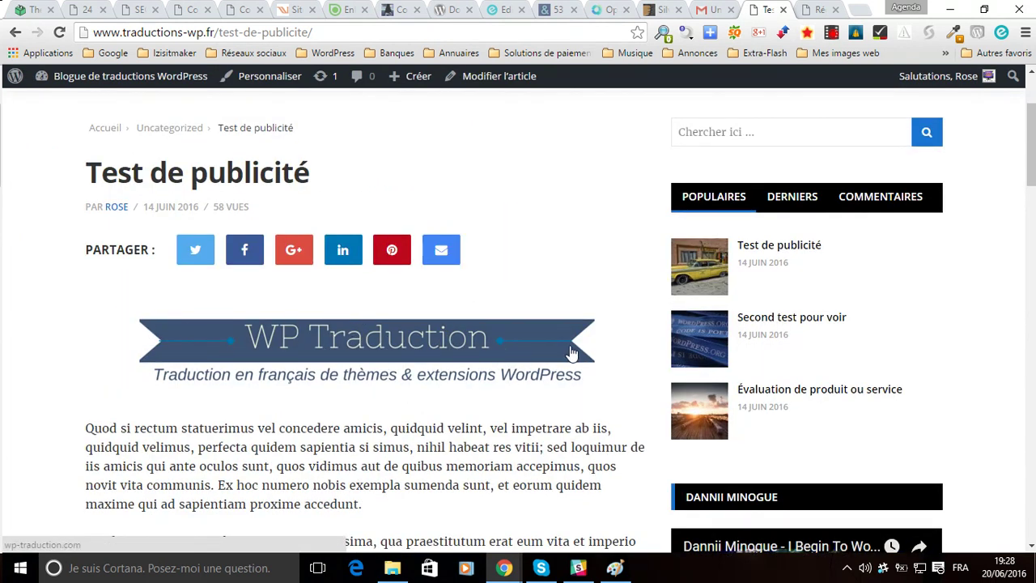
scroll(564, 419, "down", 6)
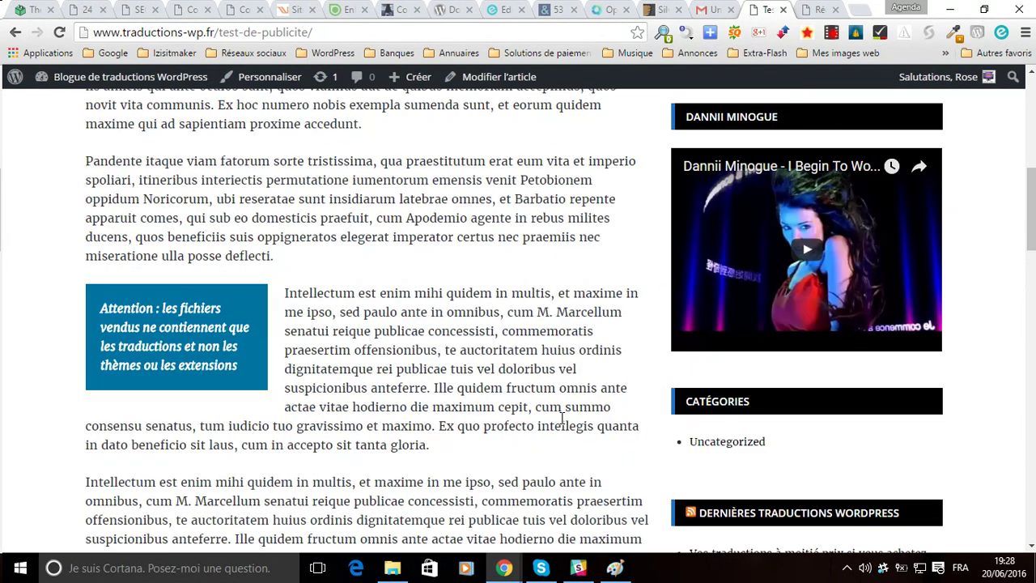
scroll(553, 220, "up", 5)
scroll(553, 220, "up", 3)
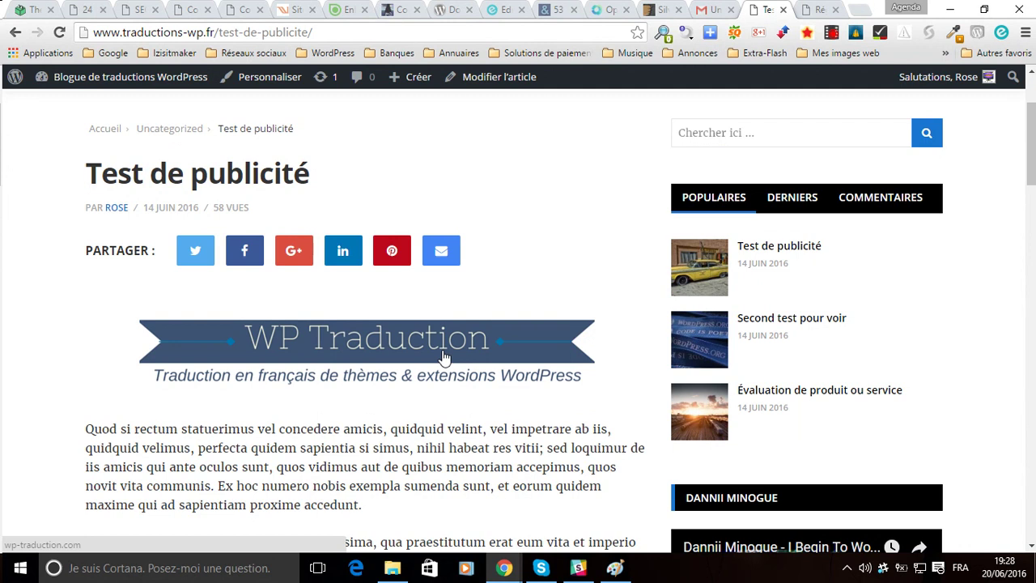
Check the blue text ad within the article "Test de publicité" against the default ad's background and text colour settings
scroll(443, 357, "down", 7)
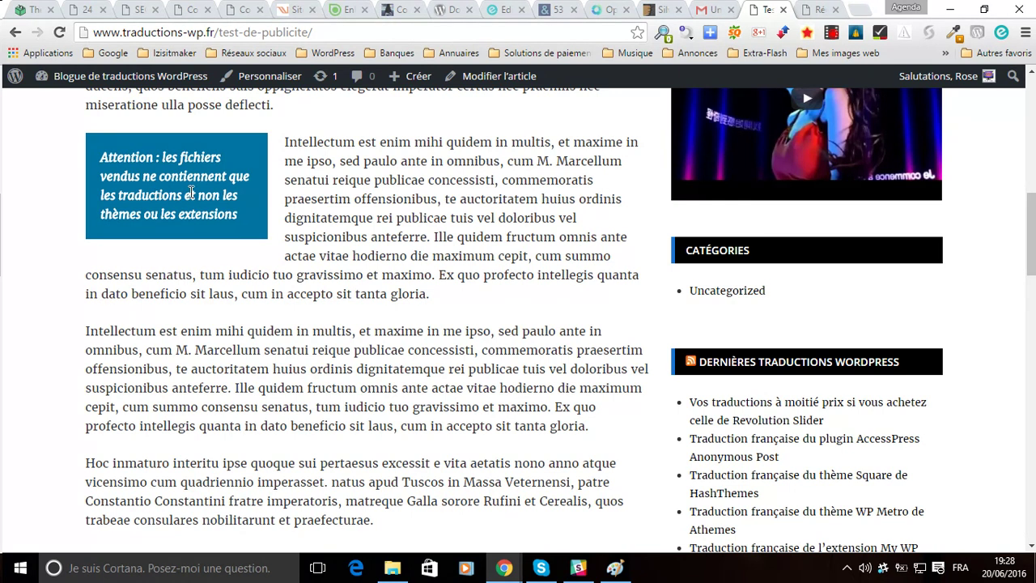
scroll(192, 192, "down", 1)
scroll(192, 193, "up", 1)
left_click(818, 9)
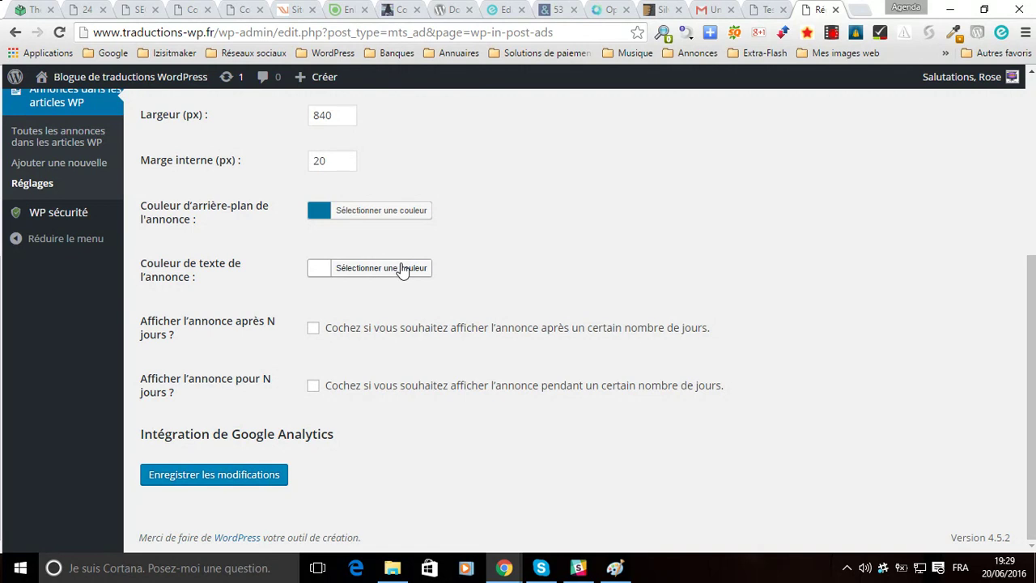
left_click(766, 11)
left_click(819, 8)
Try the option to display the ad after a certain number of days, and disable it again
left_click(313, 329)
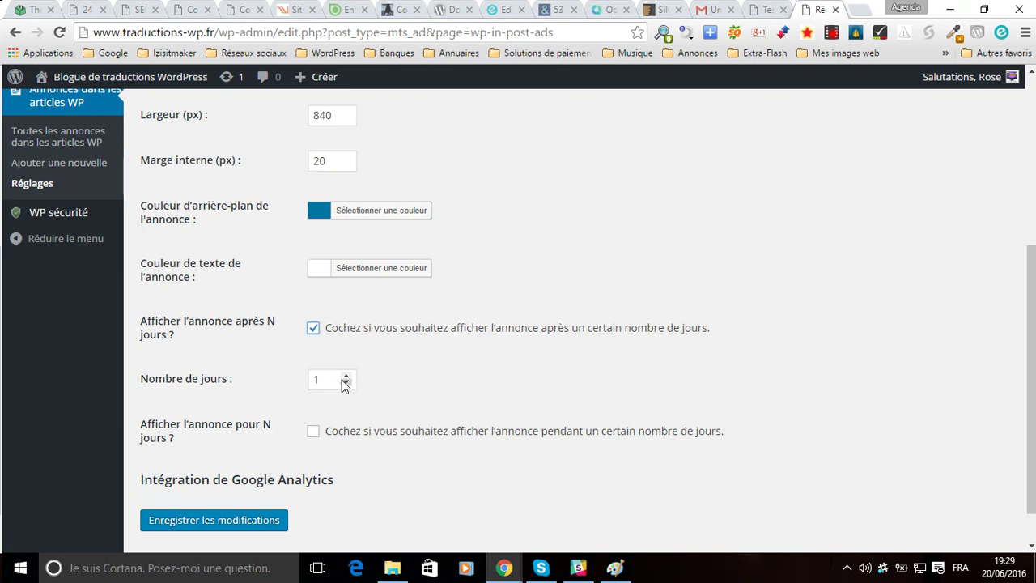
left_click(313, 330)
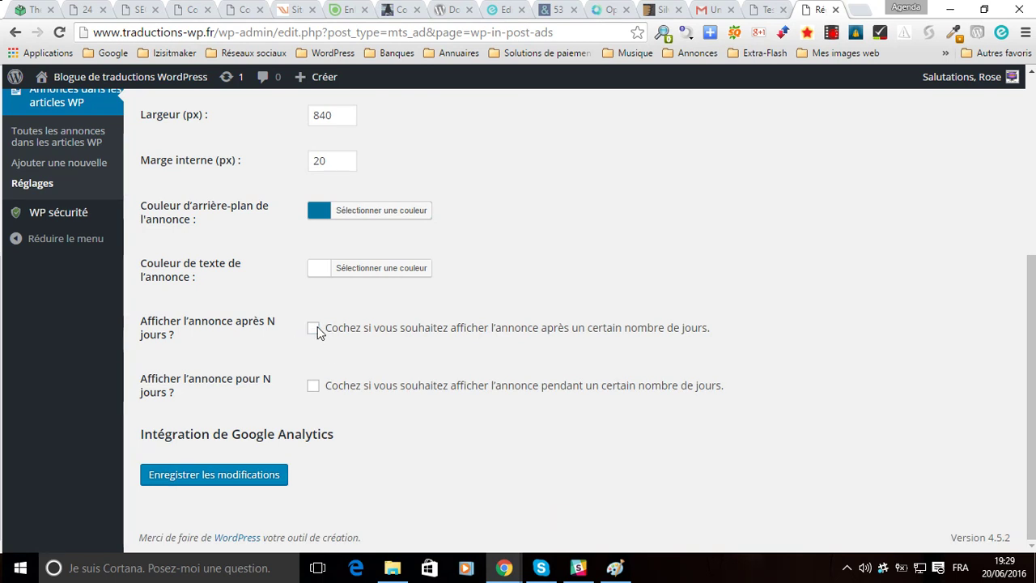
left_click(314, 329)
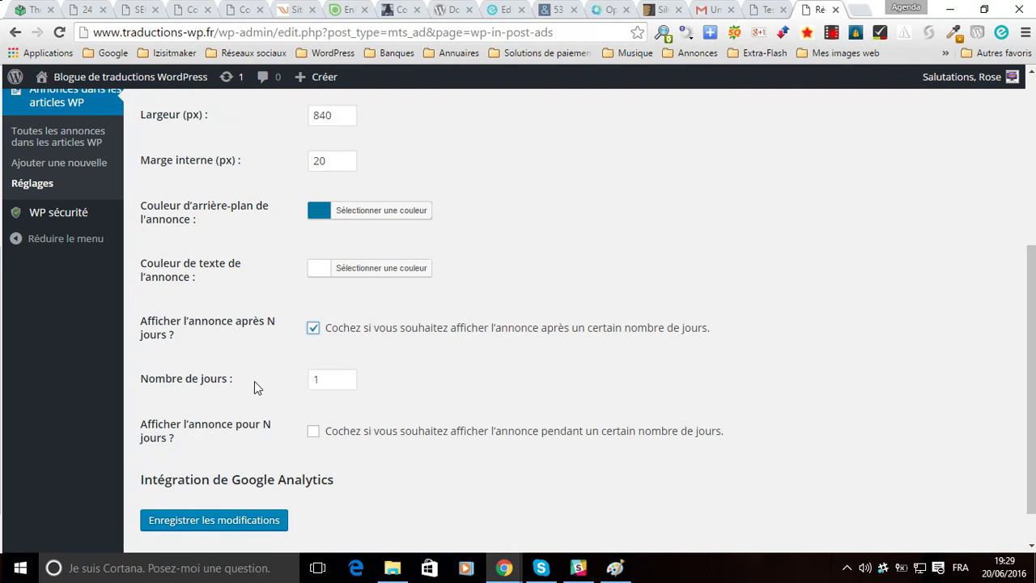
left_click(314, 329)
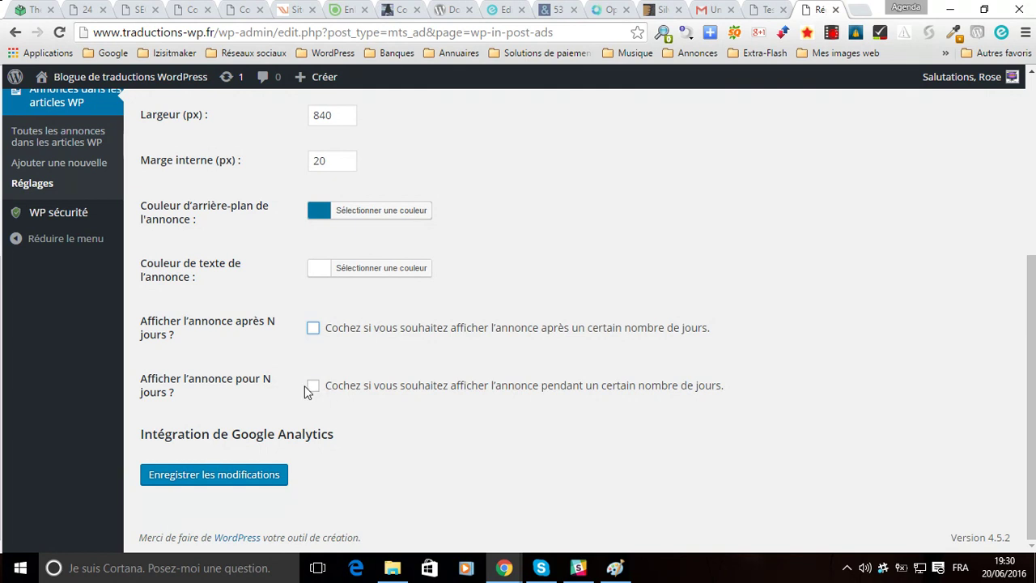
Try displaying the default single ad for a limited period of 365 days, and turn the option back off
left_click(313, 389)
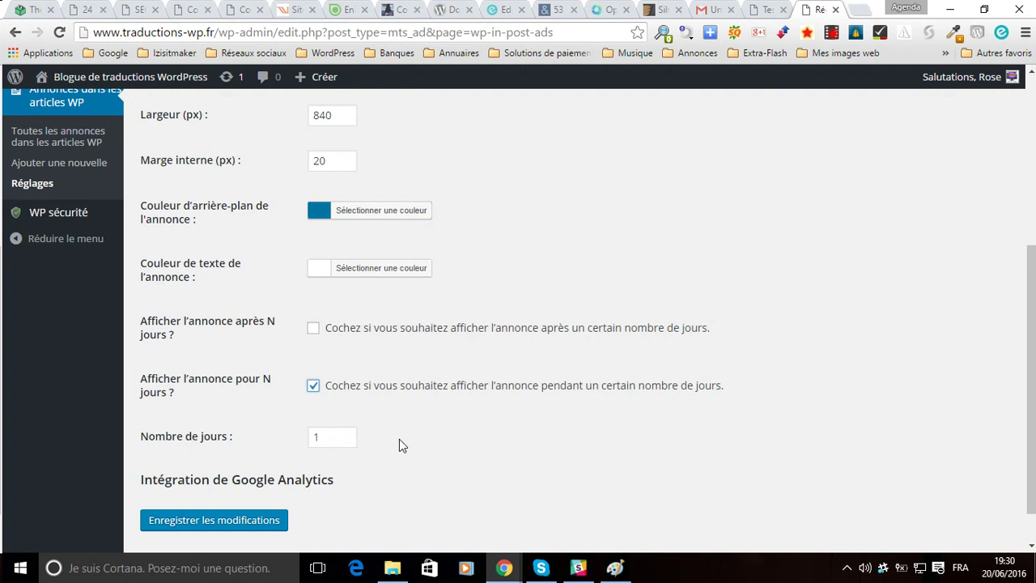
scroll(399, 445, "down", 1)
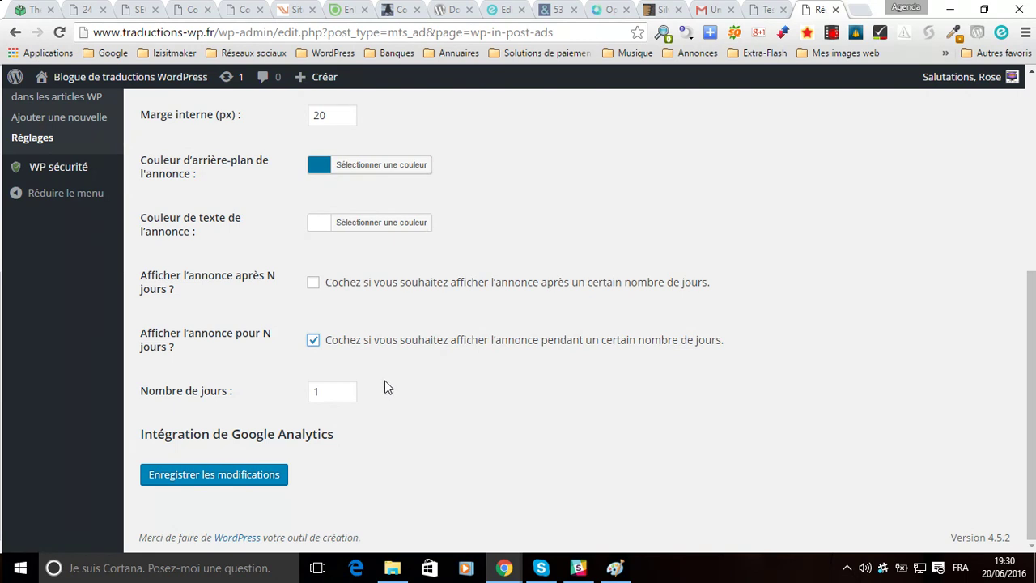
double_click(325, 393)
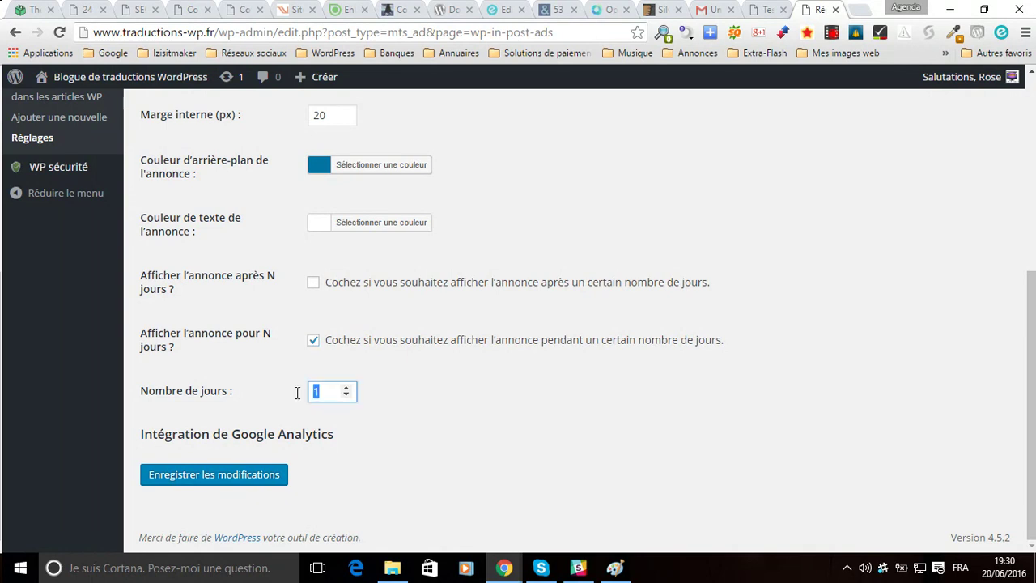
type("365")
key("Tab")
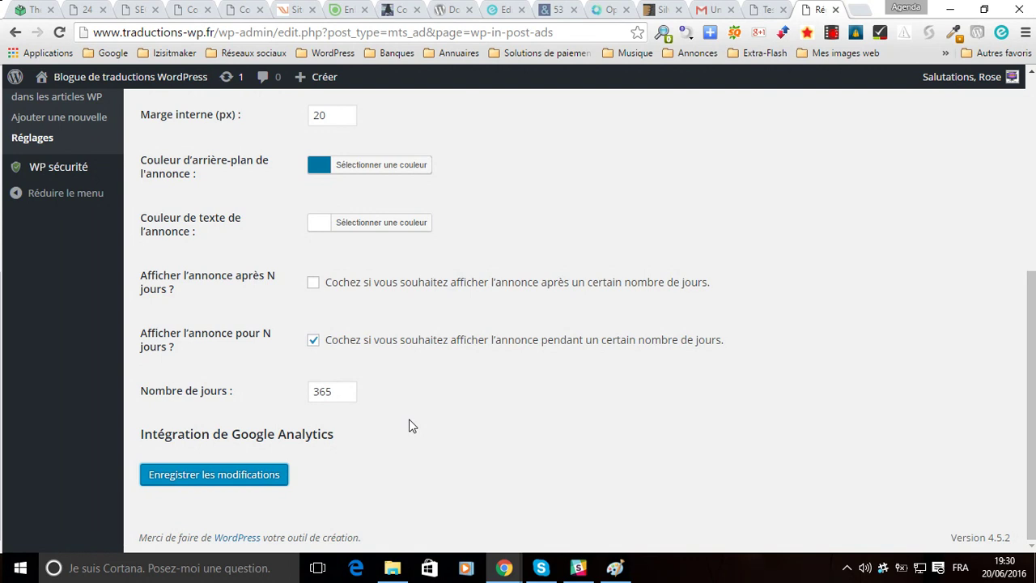
left_click(314, 340)
left_click(313, 340)
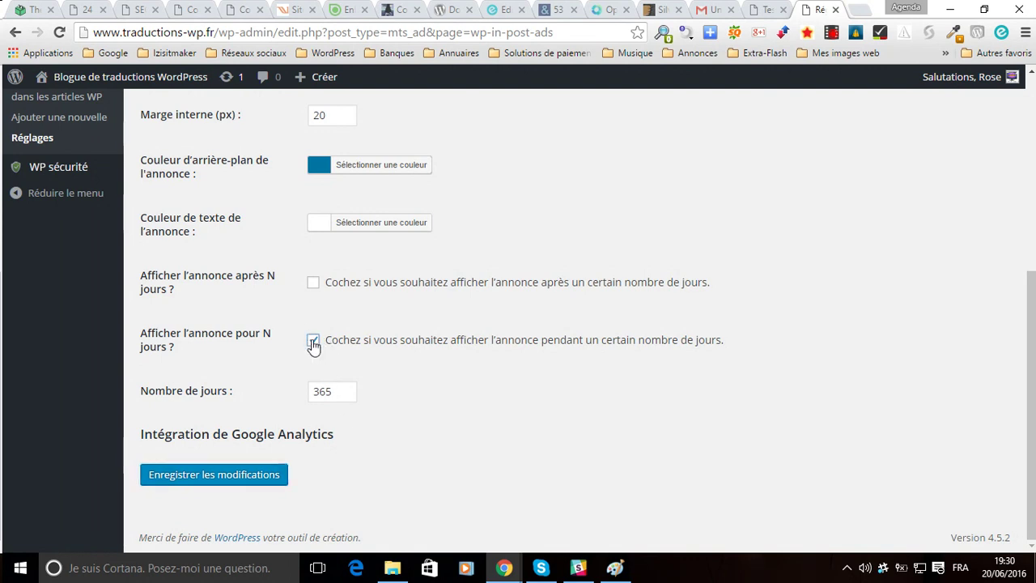
left_click(313, 340)
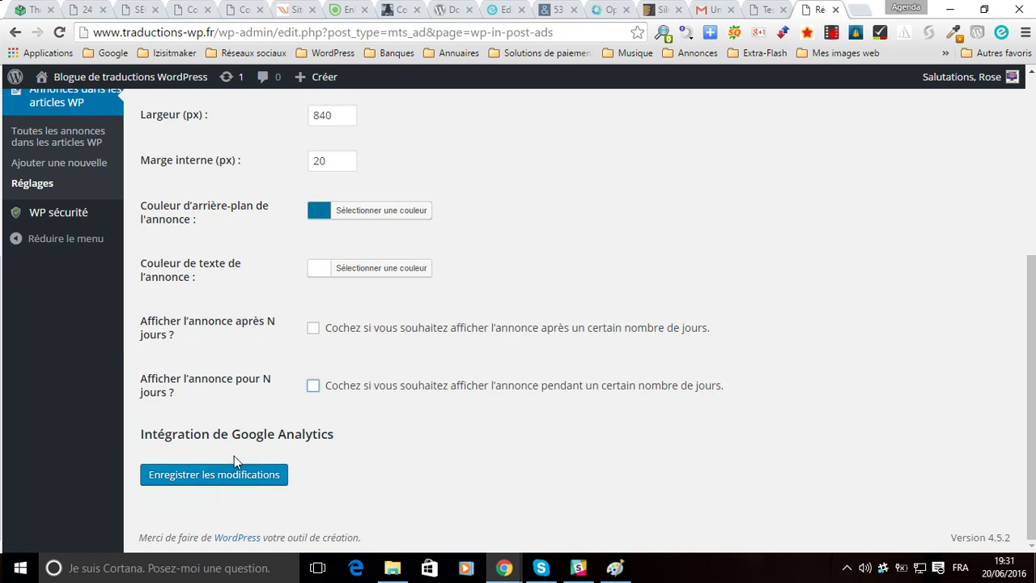
Save the ad settings and dismiss the notice about the theme's recommended extensions
left_click(207, 483)
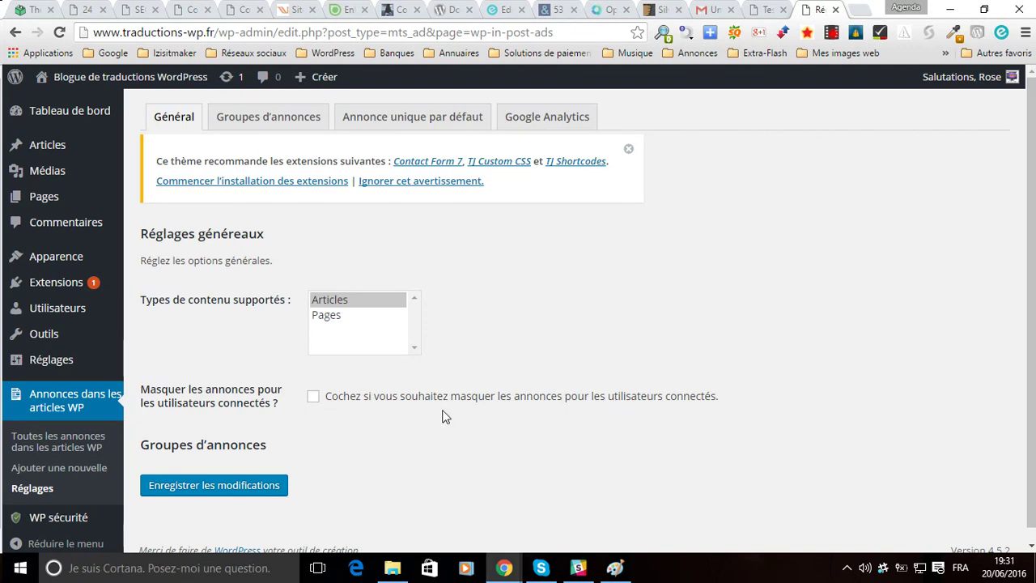
left_click(628, 150)
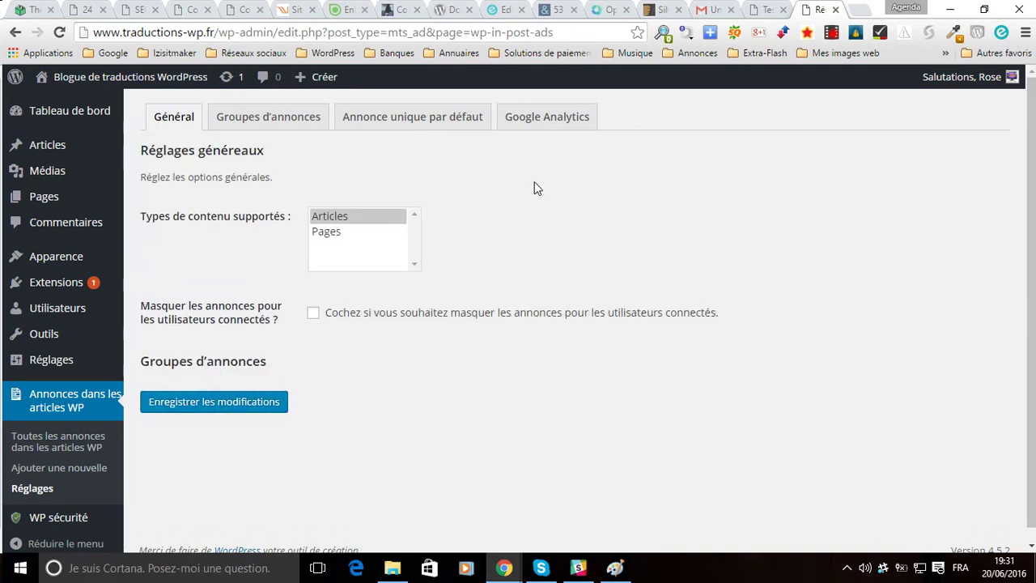
Review the saved default single ad settings, from positioning and alignment to the display duration options
left_click(474, 123)
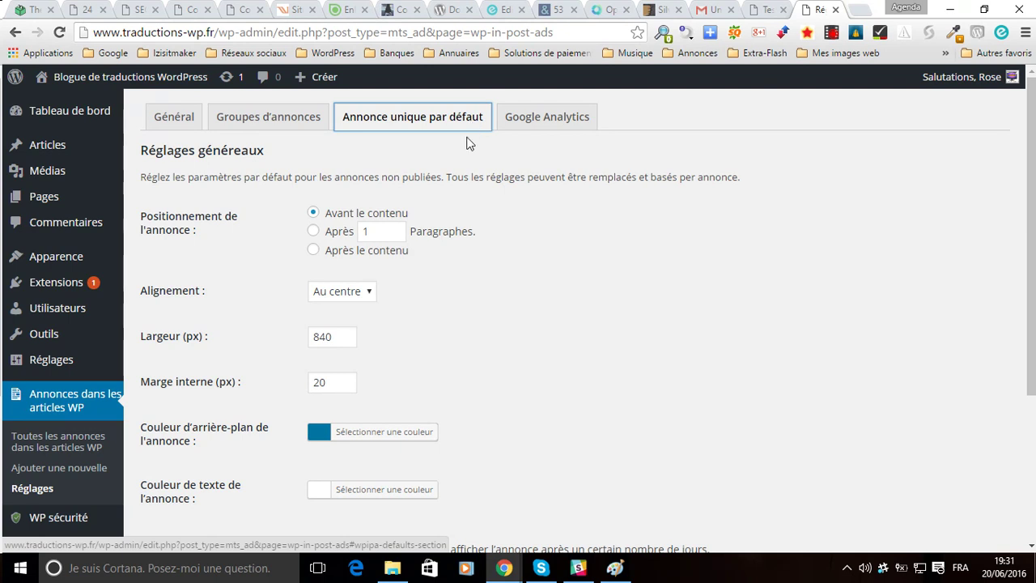
scroll(551, 230, "down", 5)
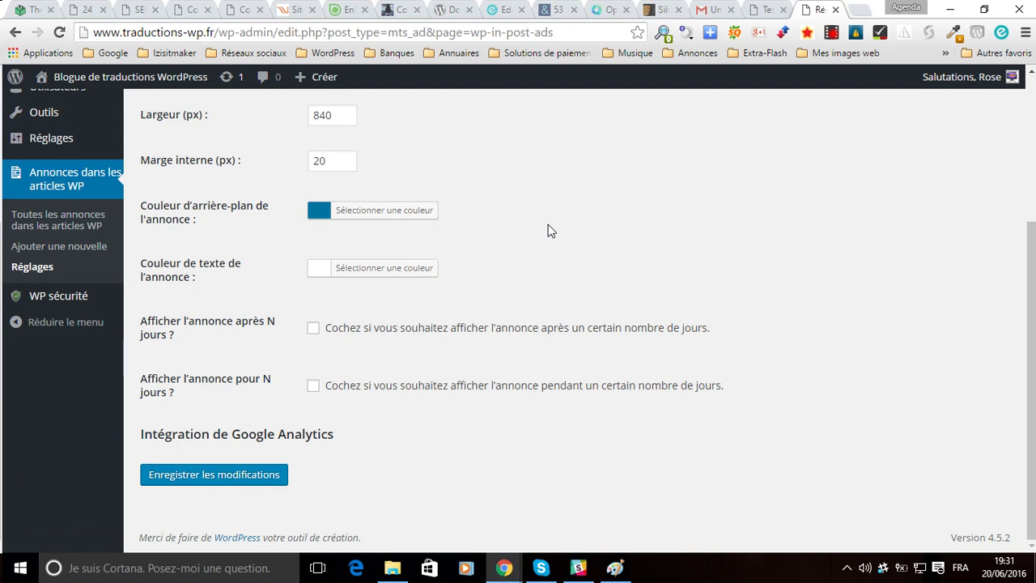
scroll(551, 229, "up", 3)
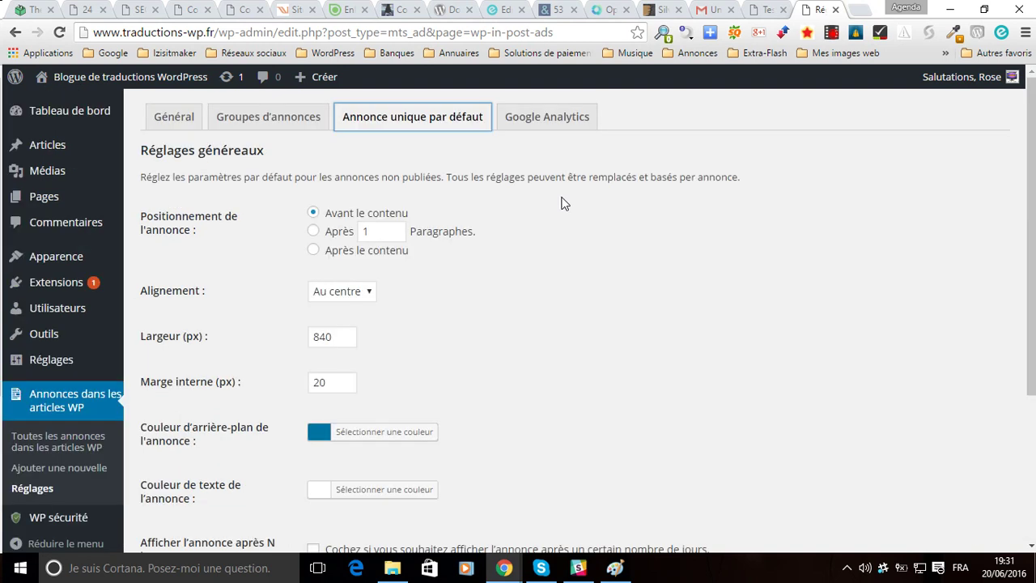
Try enabling Google Analytics integration to examine its event category and label fields, and disable it again
left_click(537, 118)
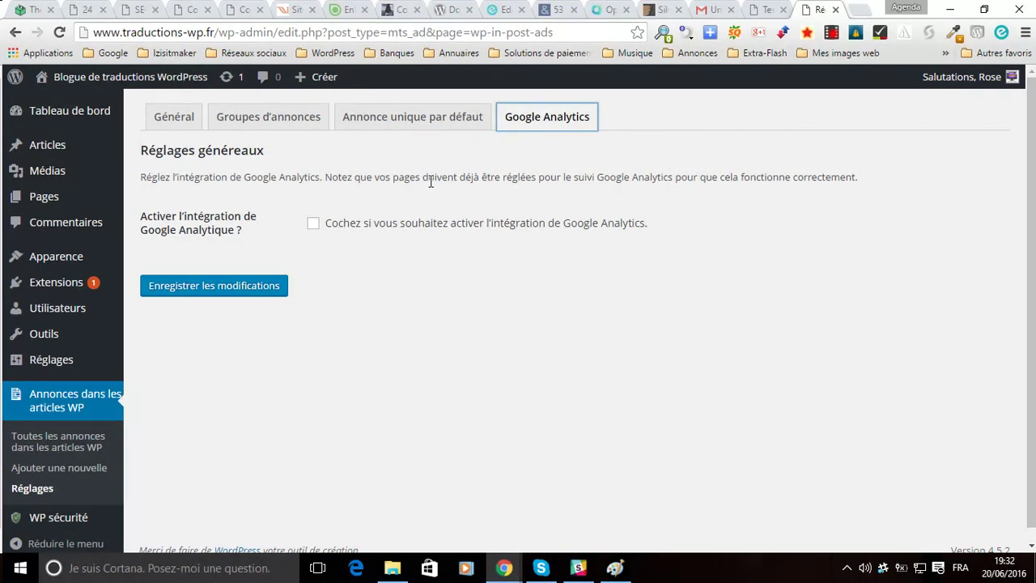
left_click(312, 224)
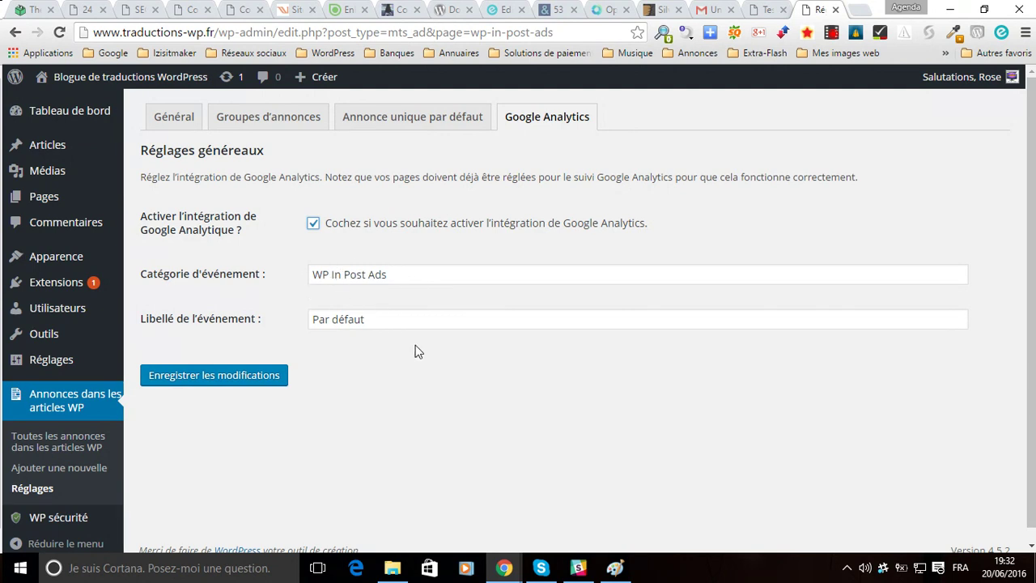
left_click(398, 317)
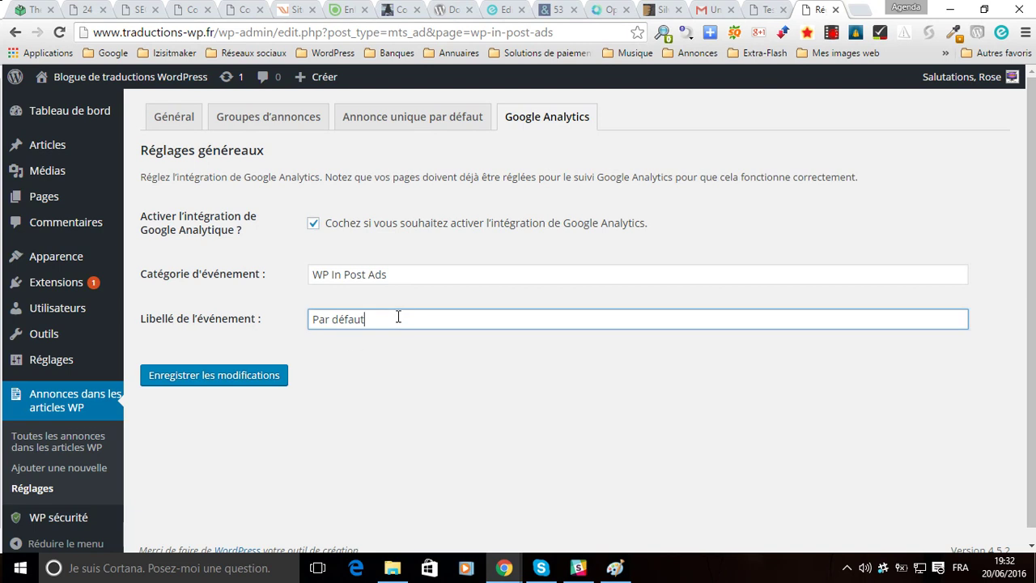
left_click(451, 339)
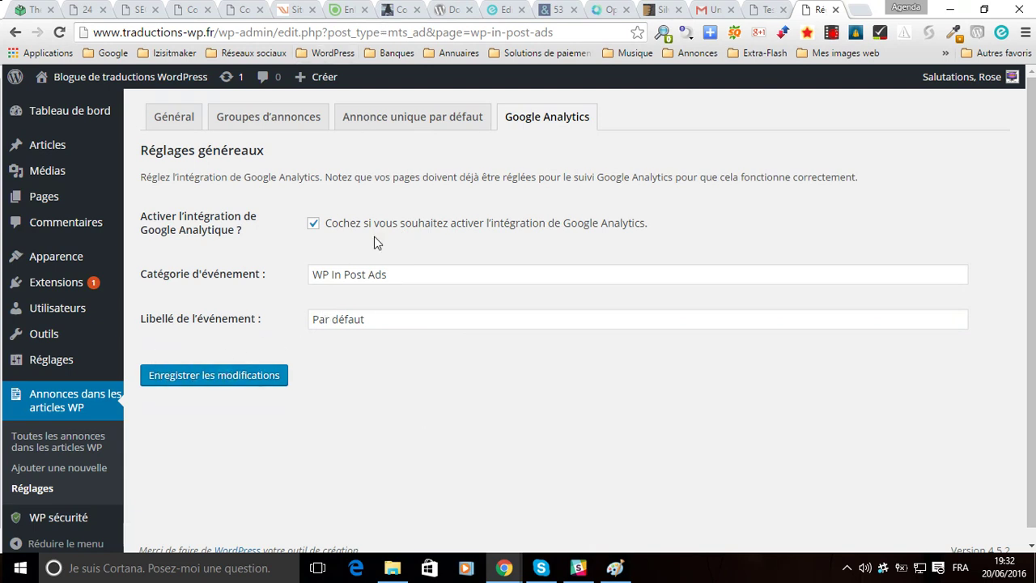
left_click(314, 223)
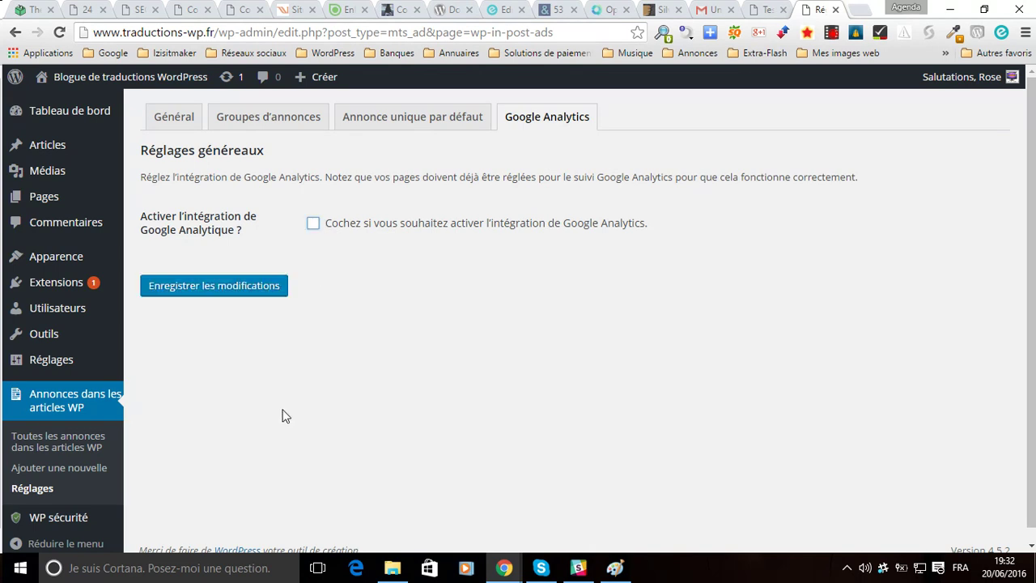
scroll(249, 392, "down", 1)
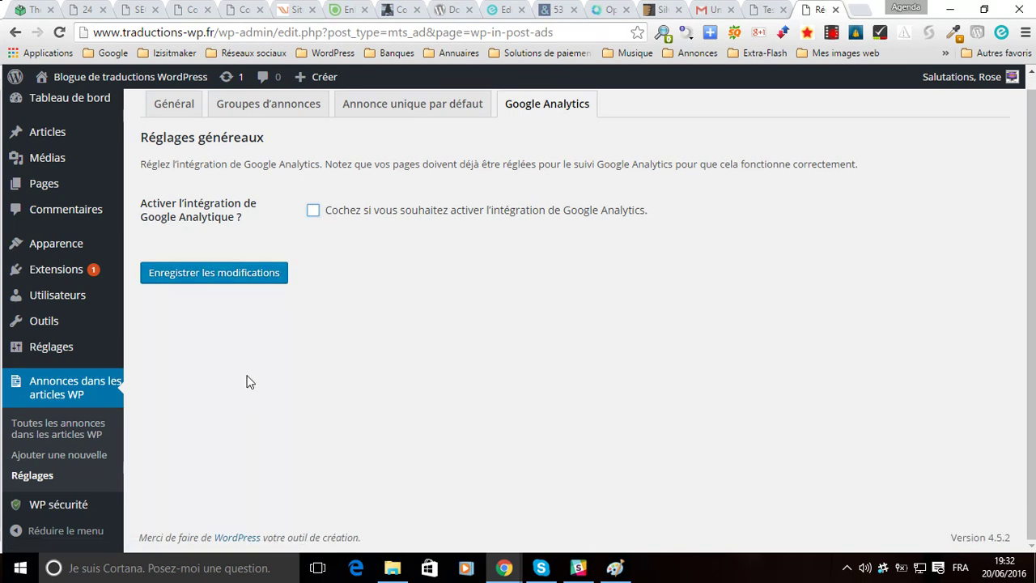
scroll(278, 364, "up", 1)
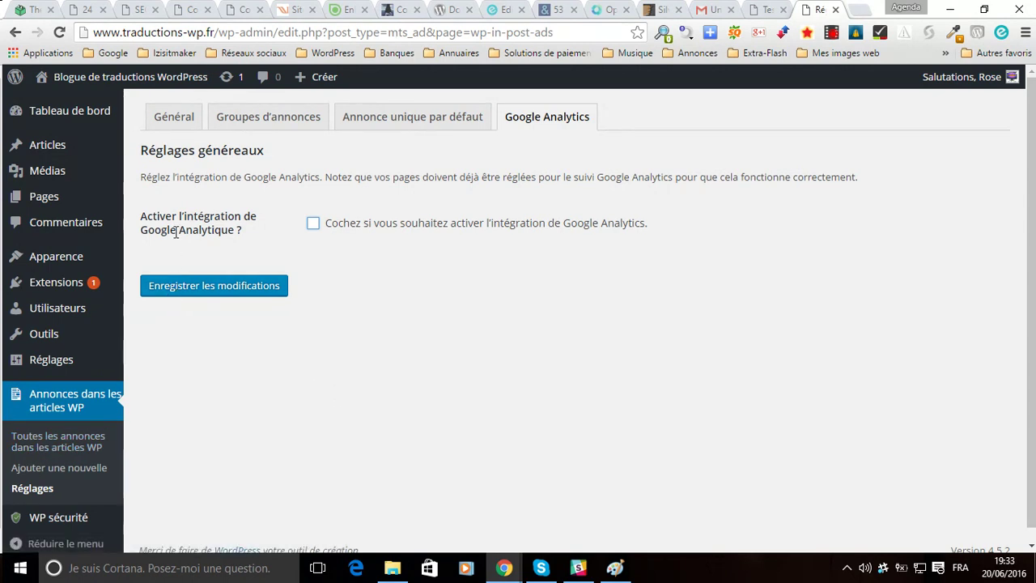
left_click(506, 571)
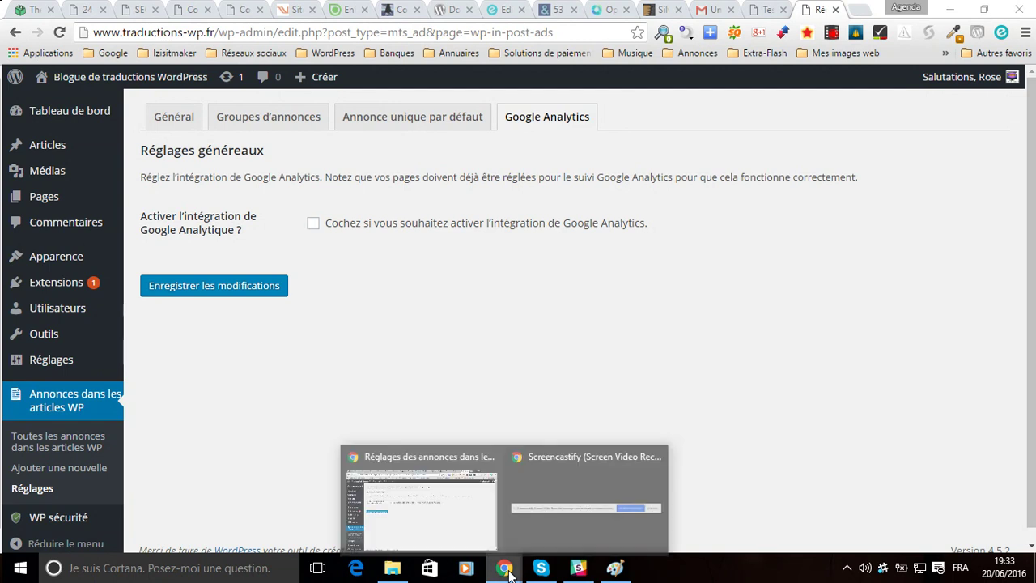
left_click(588, 509)
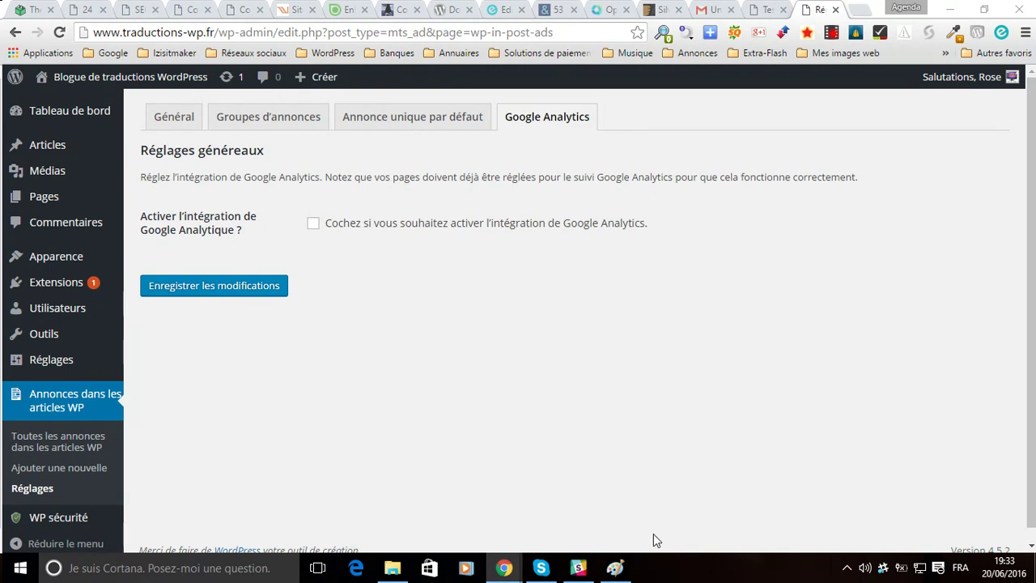